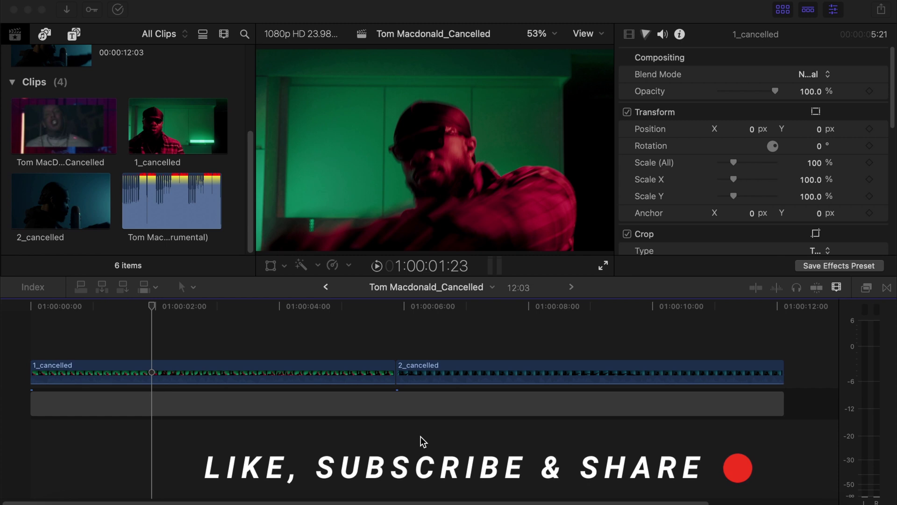
Select the 1_cancelled clip and place the playhead 10 frames after its start, at 1:00:00:10.
{"action": "left_click", "coordinate": [438, 380]}
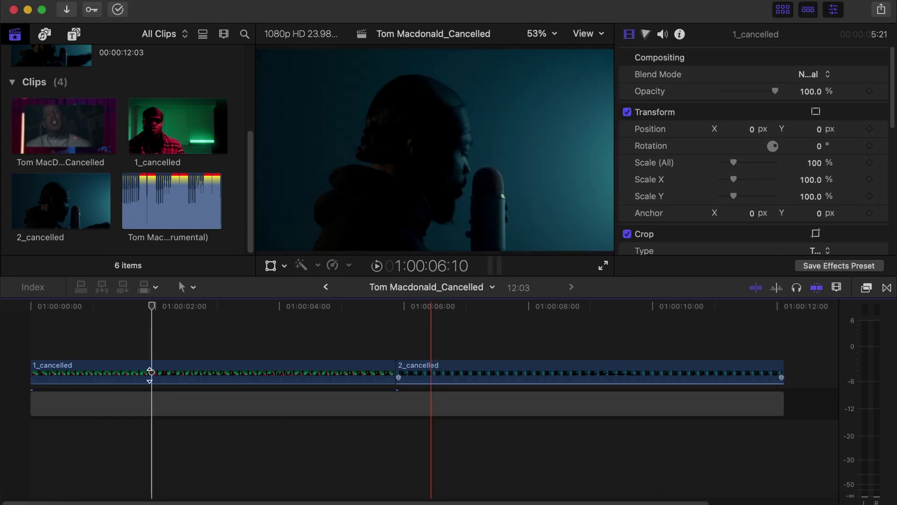
{"action": "left_click", "coordinate": [94, 370]}
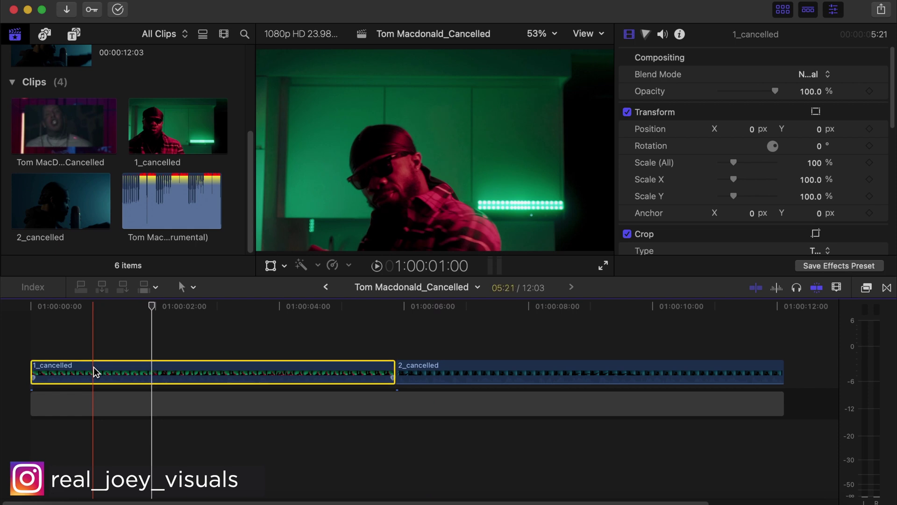
{"action": "left_click", "coordinate": [30, 346]}
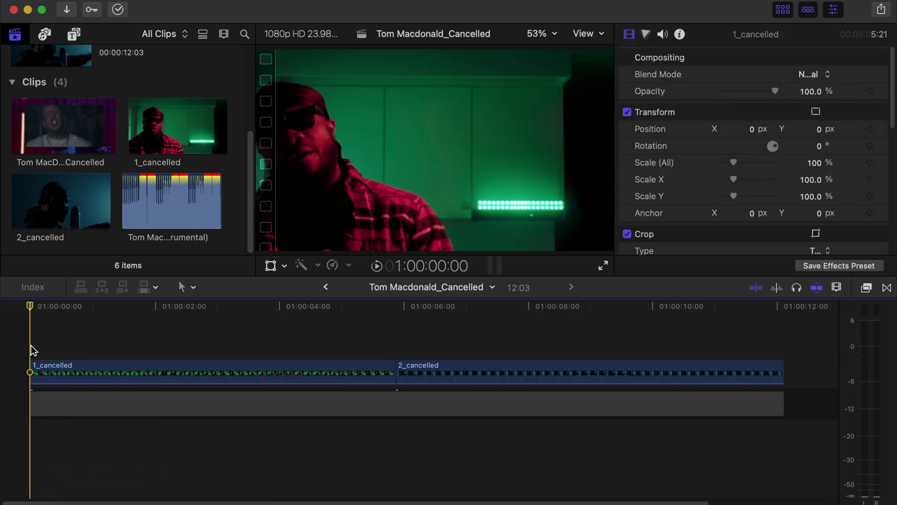
{"action": "key", "text": "c"}
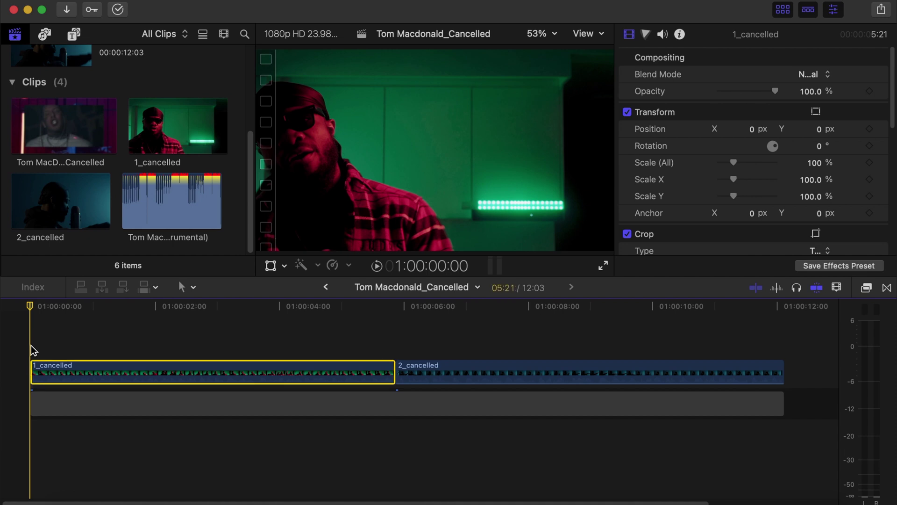
{"action": "key", "text": "shift+Right"}
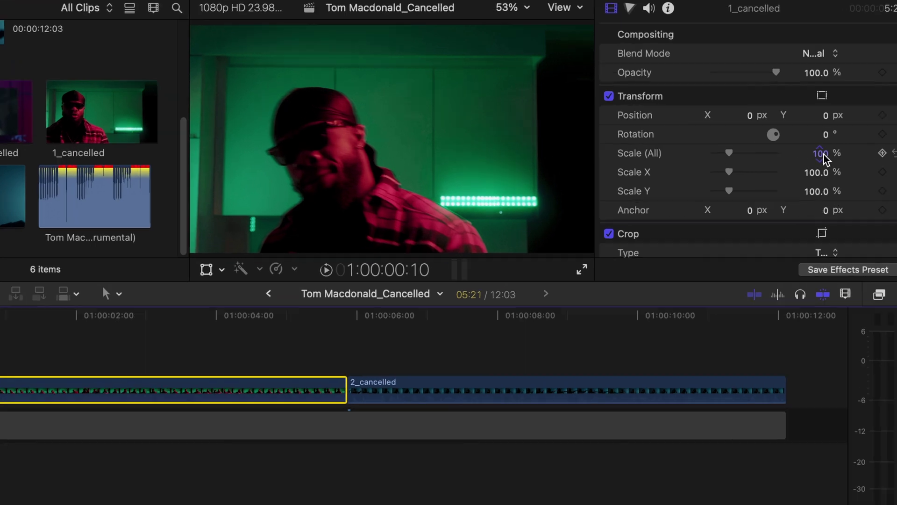
Set the overall scale of the 1_cancelled clip to 80%.
{"action": "left_click", "coordinate": [822, 153]}
{"action": "key", "text": "BackSpace"}
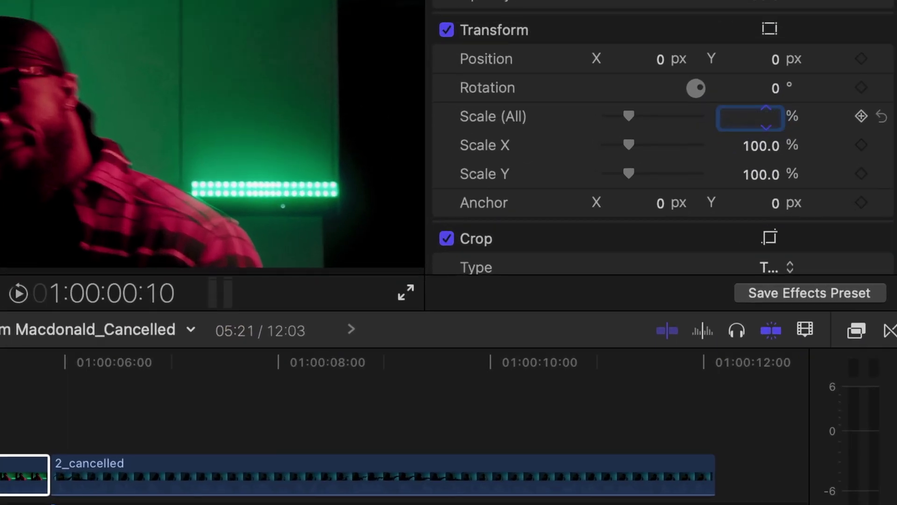
{"action": "type", "text": "80"}
{"action": "key", "text": "Return"}
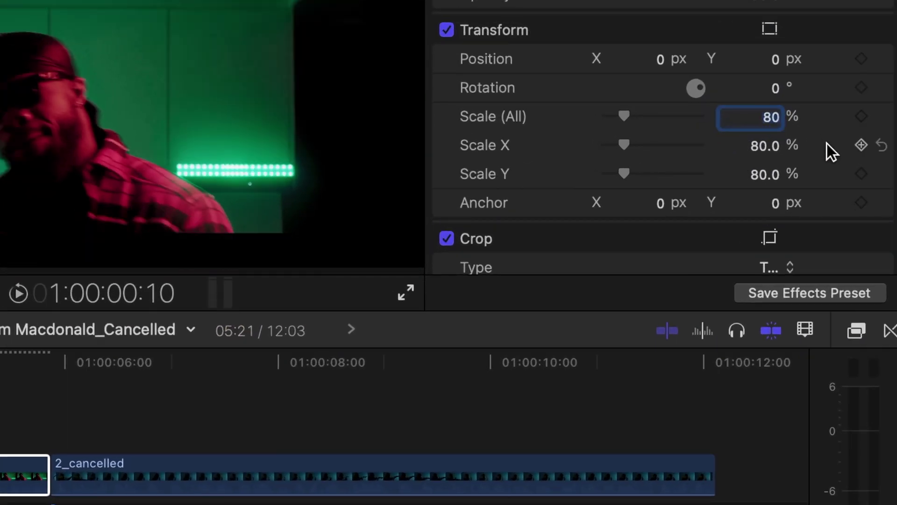
Crop the 1_cancelled clip by 600 px on both the left and the right side.
{"action": "scroll", "coordinate": [826, 143], "scroll_direction": "down", "scroll_amount": 5}
{"action": "scroll", "coordinate": [827, 143], "scroll_direction": "down", "scroll_amount": 2}
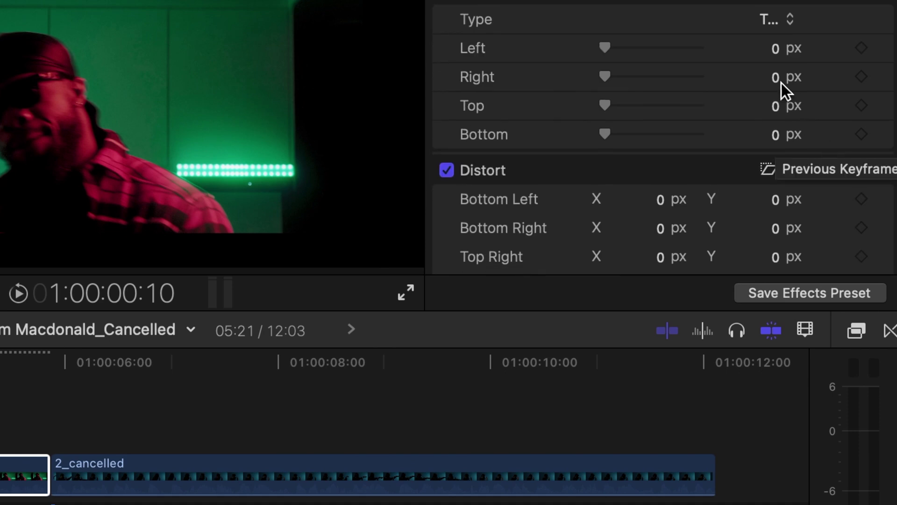
{"action": "left_click", "coordinate": [778, 49]}
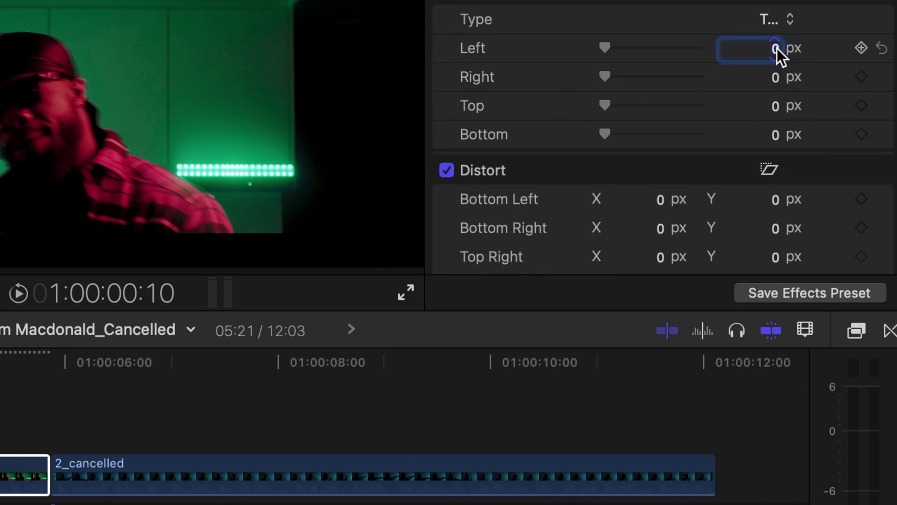
{"action": "key", "text": "BackSpace"}
{"action": "type", "text": "600"}
{"action": "key", "text": "Return"}
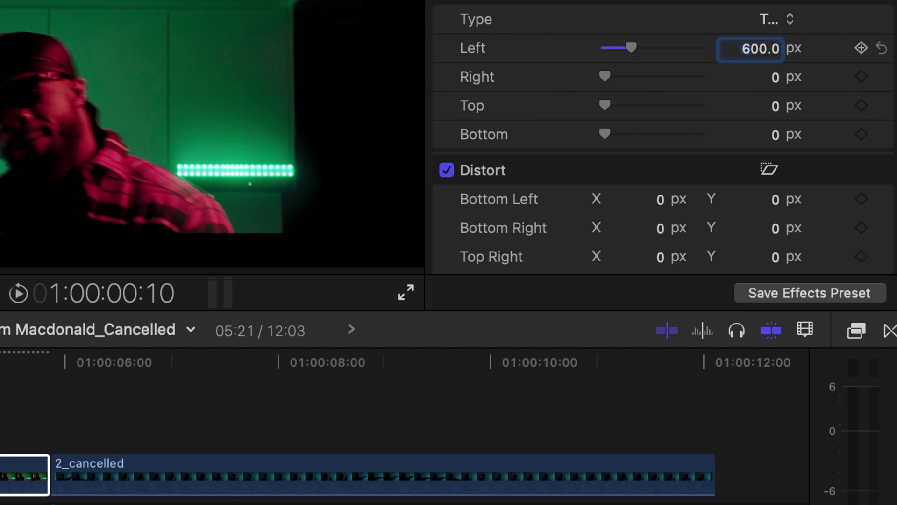
{"action": "left_click", "coordinate": [778, 76]}
{"action": "key", "text": "BackSpace"}
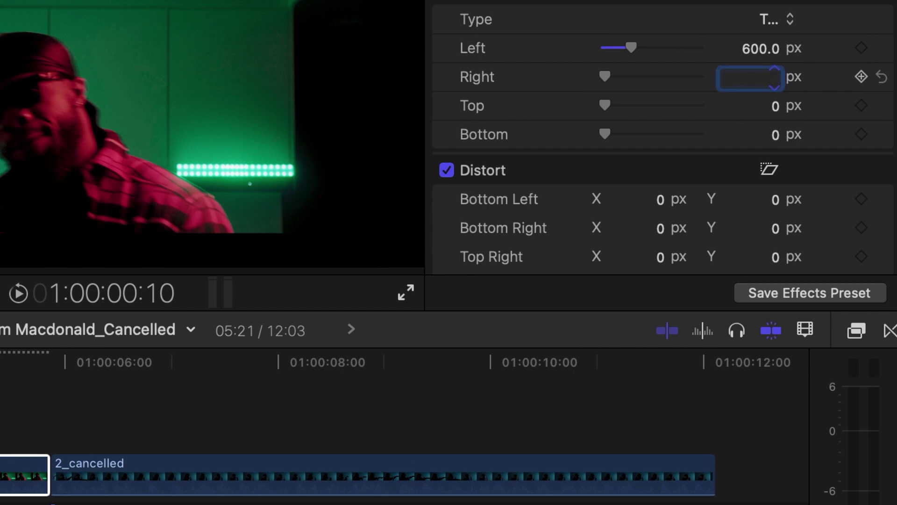
{"action": "type", "text": "600"}
{"action": "key", "text": "Return"}
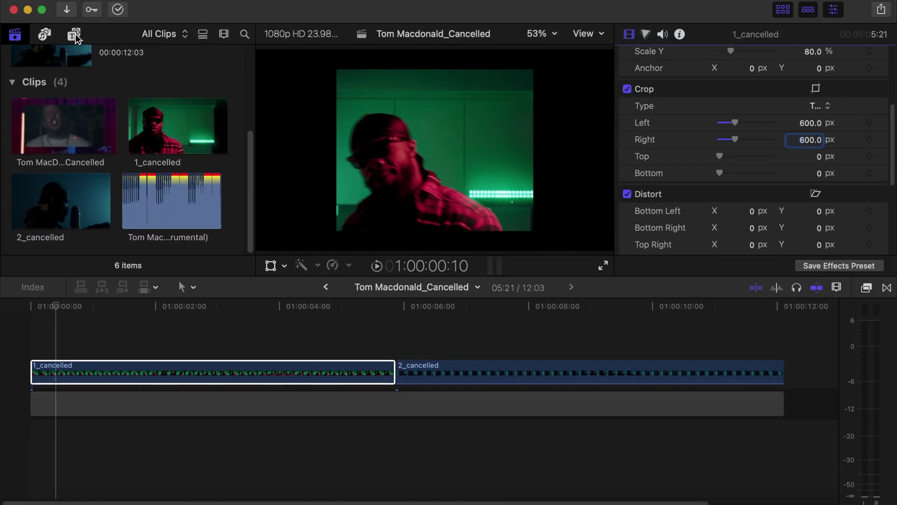
Place a Custom solid generator beneath the 1_cancelled clip, starting at the playhead at 1:00:00:10.
{"action": "left_click", "coordinate": [75, 36]}
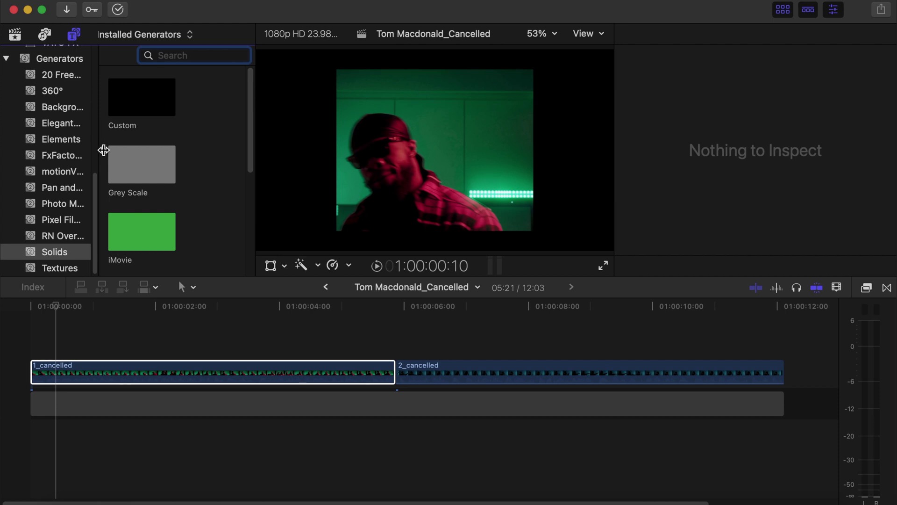
{"action": "left_click", "coordinate": [137, 106]}
{"action": "left_click_drag", "start_coordinate": [136, 106], "coordinate": [70, 445]}
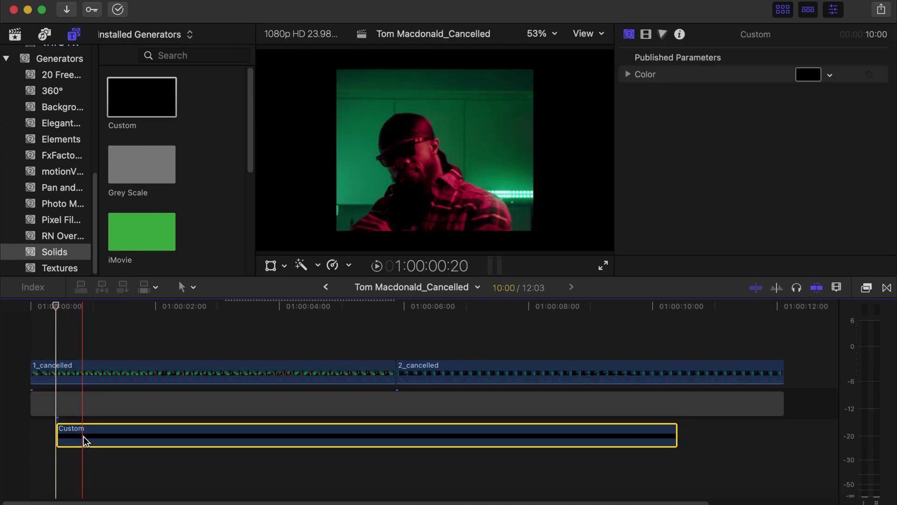
Change the Custom solid's color to white.
{"action": "left_click", "coordinate": [813, 77]}
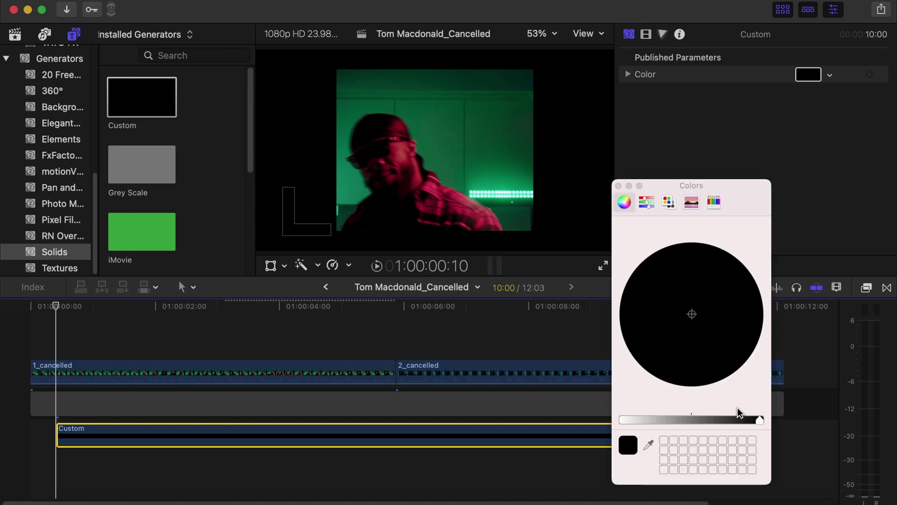
{"action": "left_click_drag", "start_coordinate": [760, 422], "coordinate": [622, 422]}
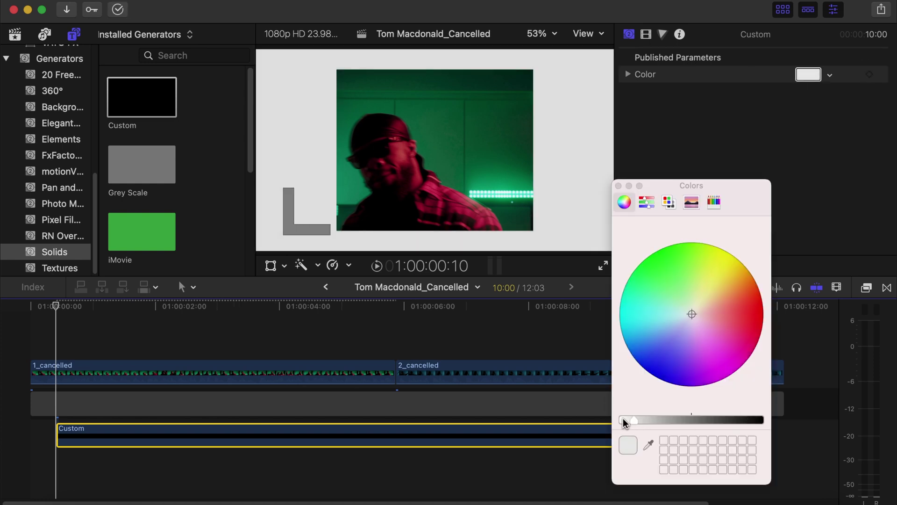
{"action": "left_click", "coordinate": [619, 186]}
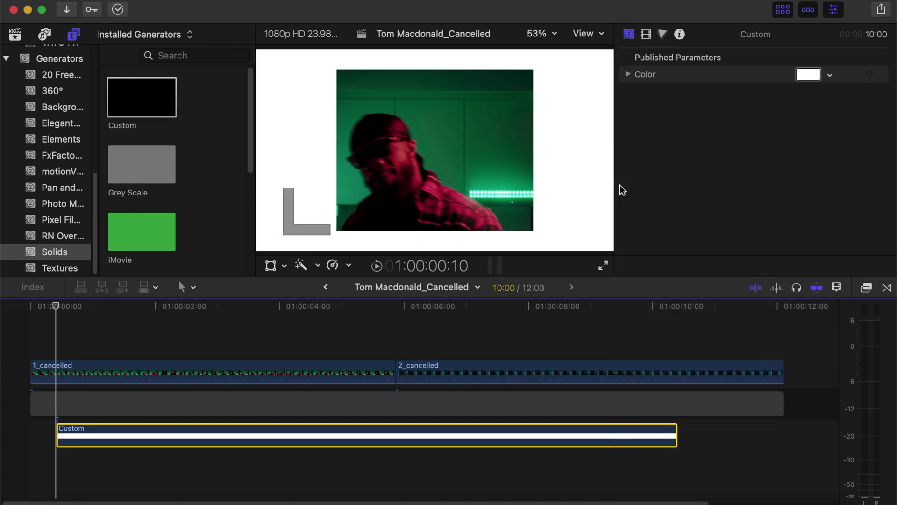
Blade the white solid into consecutive one-frame slices from 1:00:01:01 until shortly after the two-and-a-half-second mark.
{"action": "left_click", "coordinate": [57, 349]}
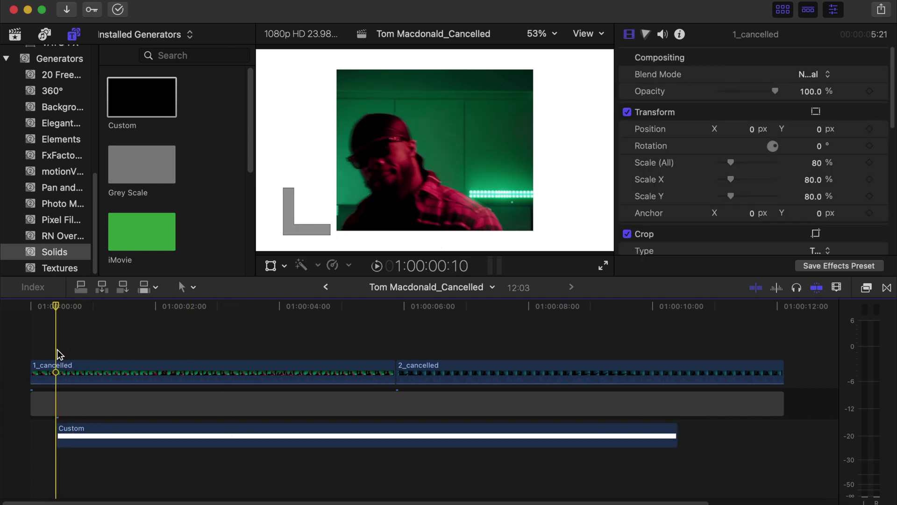
{"action": "key", "text": "space"}
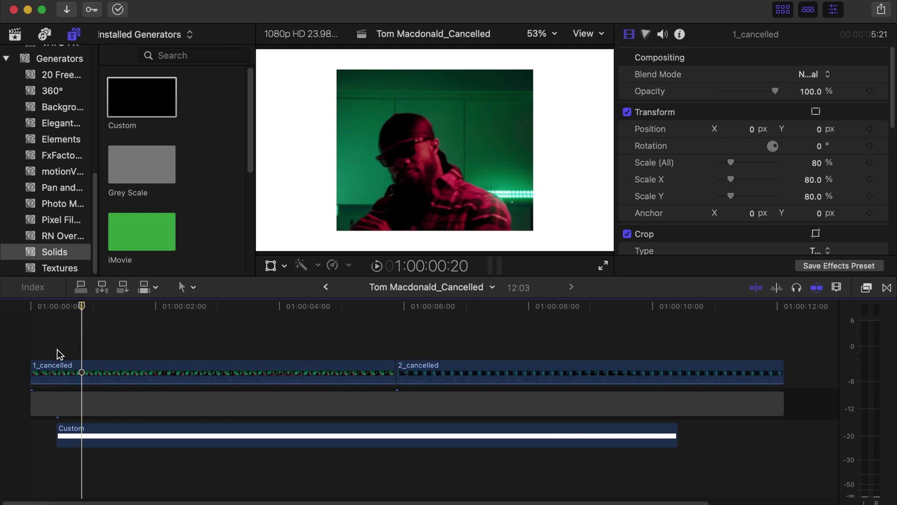
{"action": "left_click", "coordinate": [98, 430]}
{"action": "key", "text": "super+equal"}
{"action": "key", "text": "super+equal"}
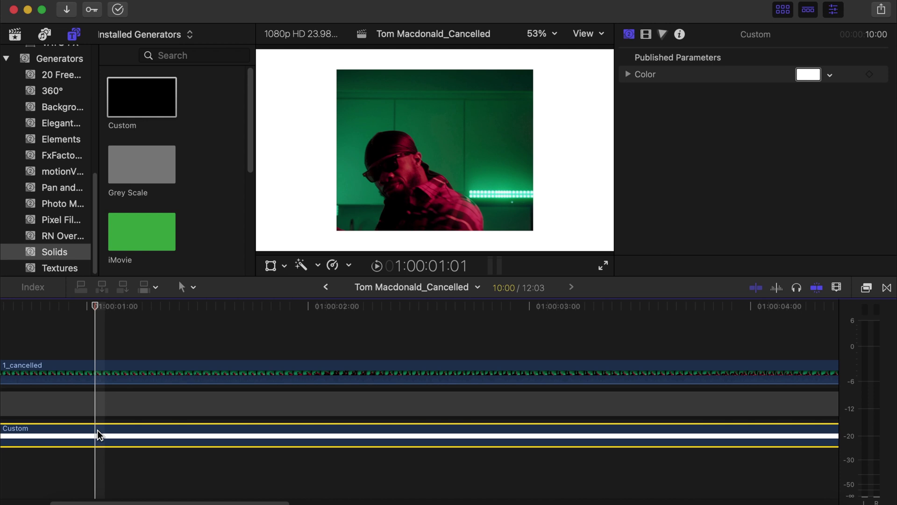
{"action": "key", "text": "b"}
{"action": "left_click", "coordinate": [101, 432]}
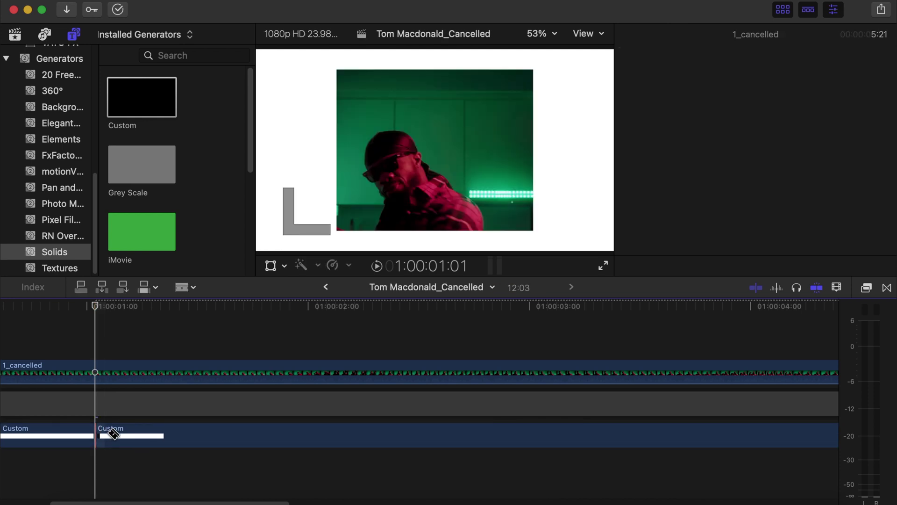
{"action": "left_click", "coordinate": [112, 436]}
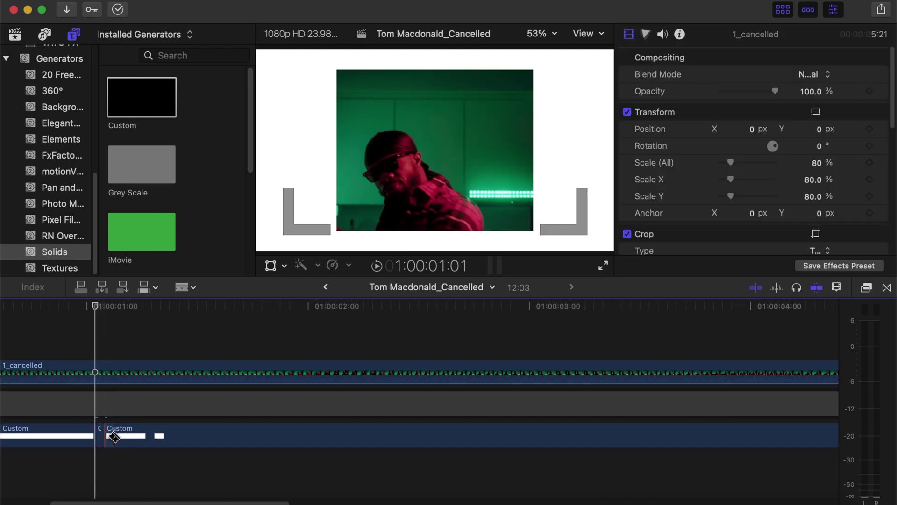
{"action": "left_click", "coordinate": [116, 436]}
{"action": "left_click", "coordinate": [126, 436]}
{"action": "left_click", "coordinate": [140, 436]}
{"action": "left_click", "coordinate": [154, 436]}
{"action": "left_click", "coordinate": [172, 436]}
{"action": "left_click", "coordinate": [200, 436]}
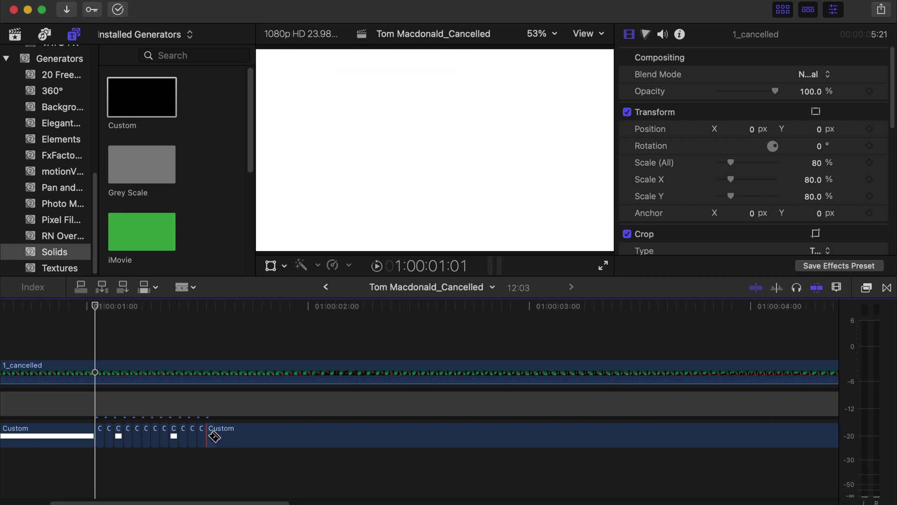
{"action": "left_click", "coordinate": [228, 436]}
{"action": "left_click", "coordinate": [266, 436]}
{"action": "left_click", "coordinate": [284, 436]}
{"action": "left_click", "coordinate": [307, 436]}
{"action": "left_click", "coordinate": [327, 436]}
{"action": "left_click", "coordinate": [345, 436]}
{"action": "left_click", "coordinate": [374, 436]}
{"action": "left_click", "coordinate": [401, 436]}
{"action": "left_click", "coordinate": [430, 436]}
{"action": "left_click", "coordinate": [456, 436]}
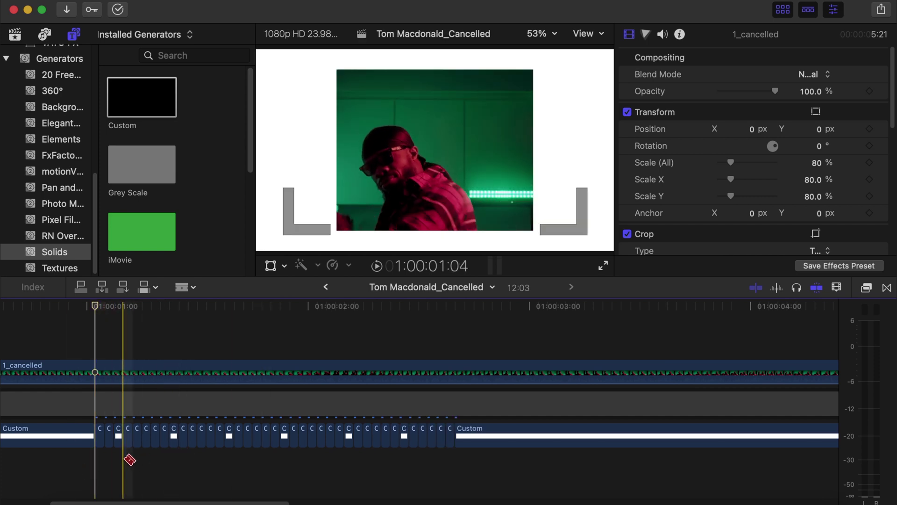
Delete every other one-frame slice of the white solid, along with the leftover slices and the long remainder after them.
{"action": "key", "text": "a"}
{"action": "left_click", "coordinate": [100, 436]}
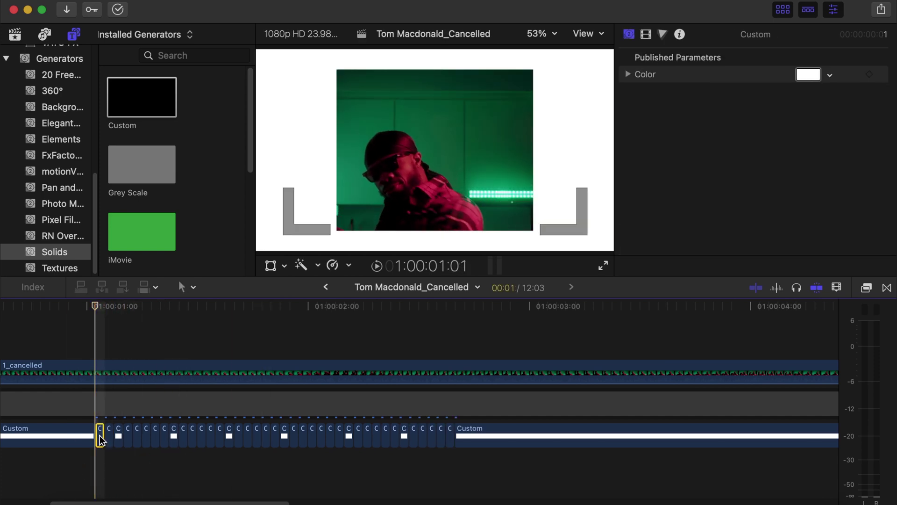
{"action": "left_click", "coordinate": [117, 436], "text": "super"}
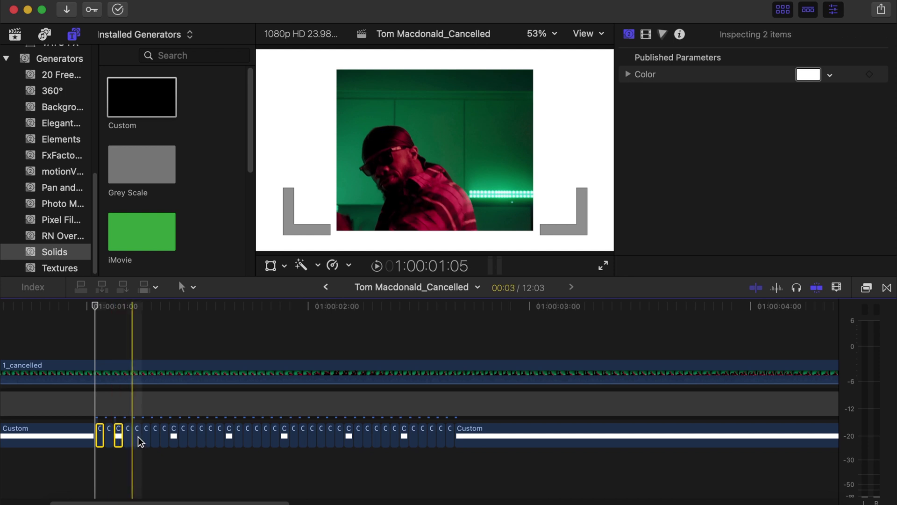
{"action": "left_click", "coordinate": [137, 437], "text": "super"}
{"action": "left_click", "coordinate": [155, 437], "text": "super"}
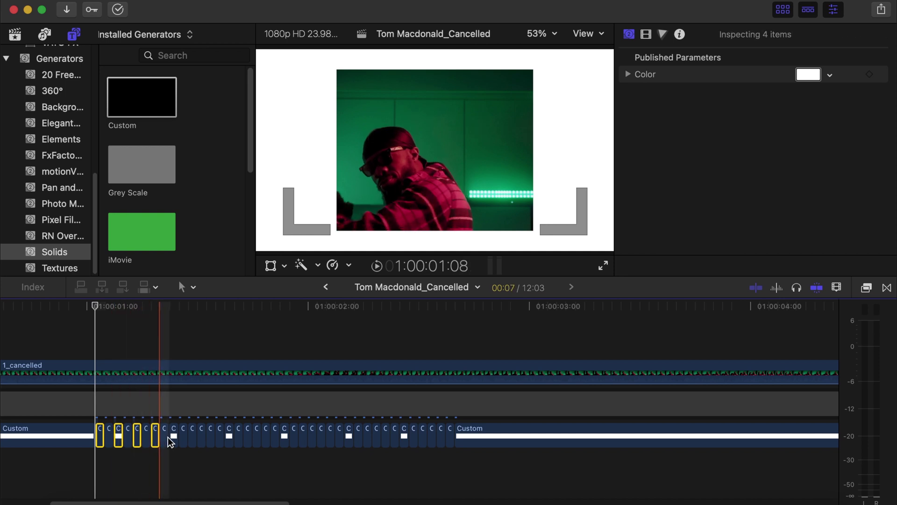
{"action": "left_click", "coordinate": [173, 436], "text": "super"}
{"action": "left_click", "coordinate": [190, 436], "text": "super"}
{"action": "left_click", "coordinate": [211, 436], "text": "super"}
{"action": "left_click", "coordinate": [230, 436], "text": "super"}
{"action": "left_click", "coordinate": [248, 437], "text": "super"}
{"action": "left_click", "coordinate": [266, 436], "text": "super"}
{"action": "left_click", "coordinate": [302, 436], "text": "super"}
{"action": "left_click", "coordinate": [340, 436], "text": "super"}
{"action": "left_click", "coordinate": [376, 436], "text": "super"}
{"action": "left_click", "coordinate": [395, 436], "text": "super"}
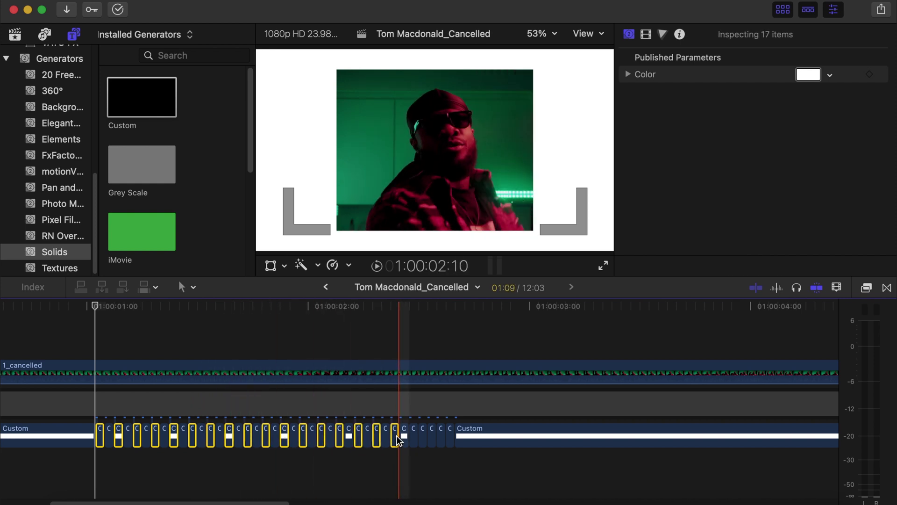
{"action": "key", "text": "Delete"}
{"action": "left_click_drag", "start_coordinate": [411, 449], "coordinate": [465, 434]}
{"action": "key", "text": "Delete"}
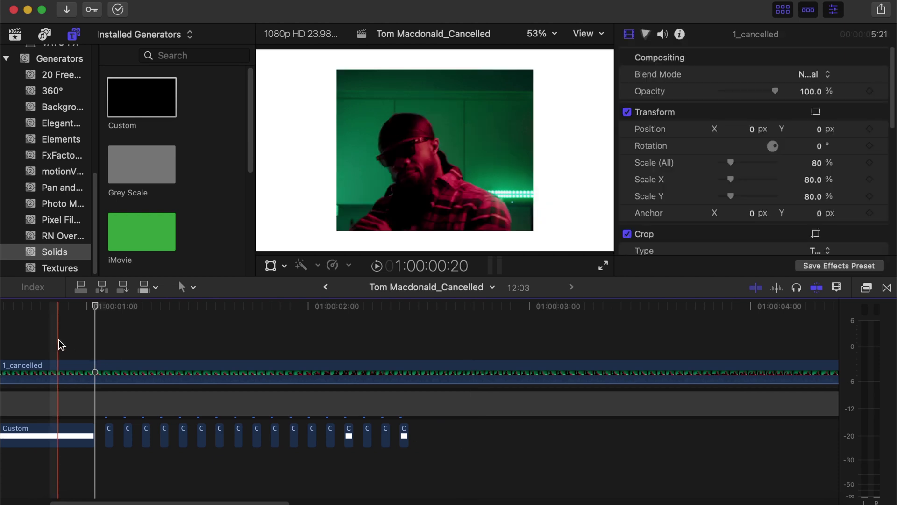
Play back the sliced section twice to check the flickering white background.
{"action": "key", "text": "space"}
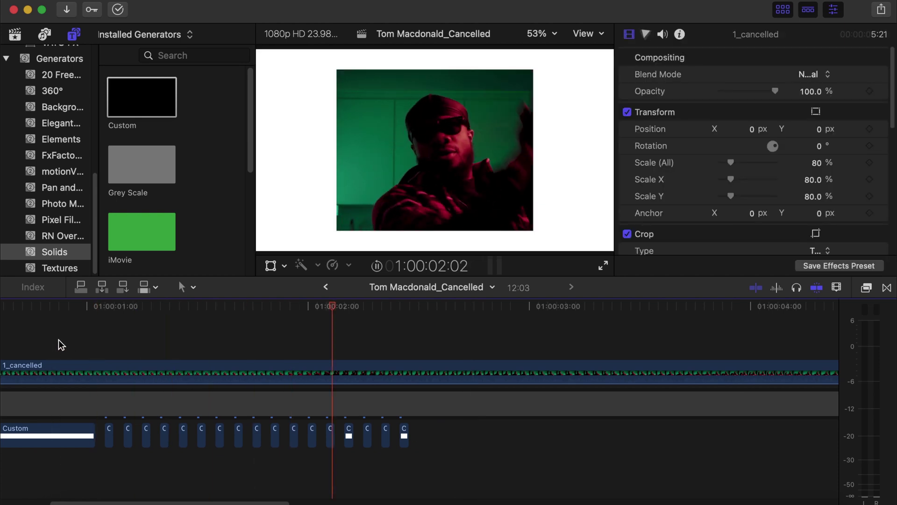
{"action": "key", "text": "space"}
{"action": "key", "text": "space"}
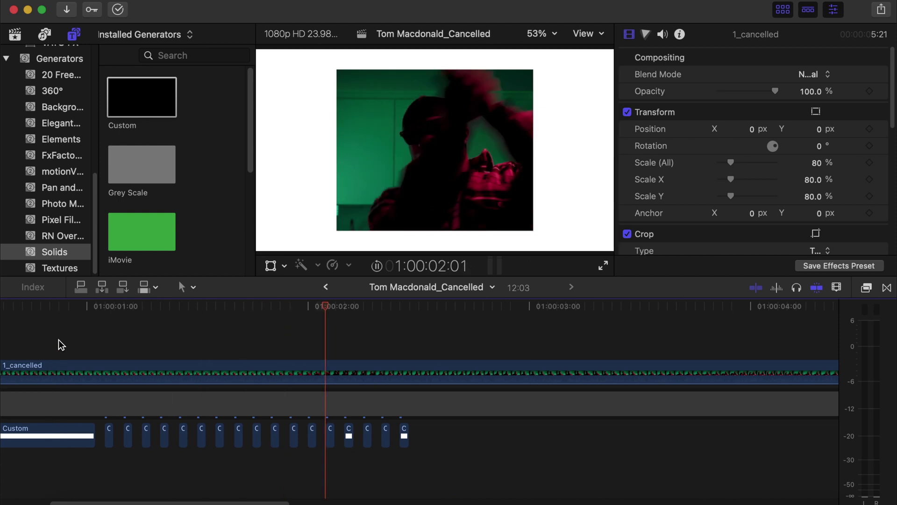
{"action": "key", "text": "space"}
Add a black Custom solid above the 1_cancelled clip, starting at 1:00:01:23.
{"action": "left_click", "coordinate": [284, 347]}
{"action": "left_click", "coordinate": [296, 347]}
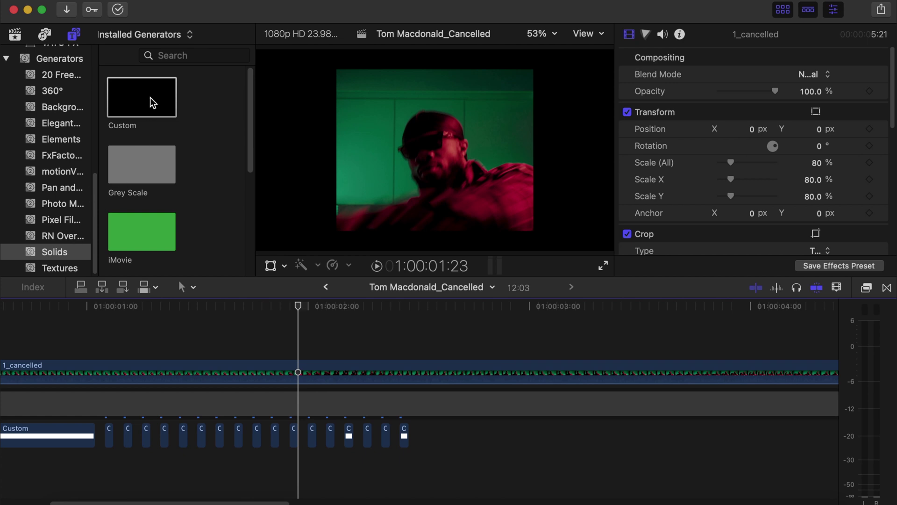
{"action": "left_click_drag", "start_coordinate": [150, 97], "coordinate": [330, 339]}
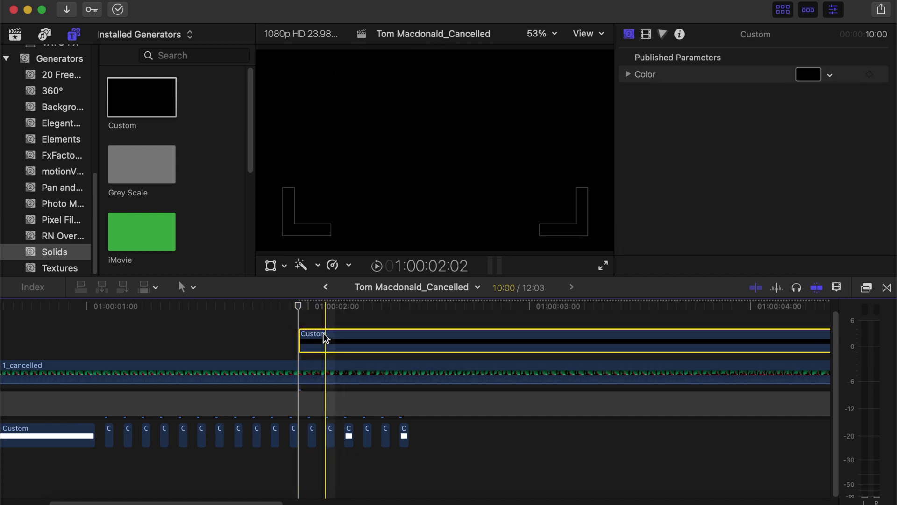
Cut the black Custom solid at the end of the last white slice and delete the part after the cut.
{"action": "key", "text": "b"}
{"action": "left_click", "coordinate": [409, 337]}
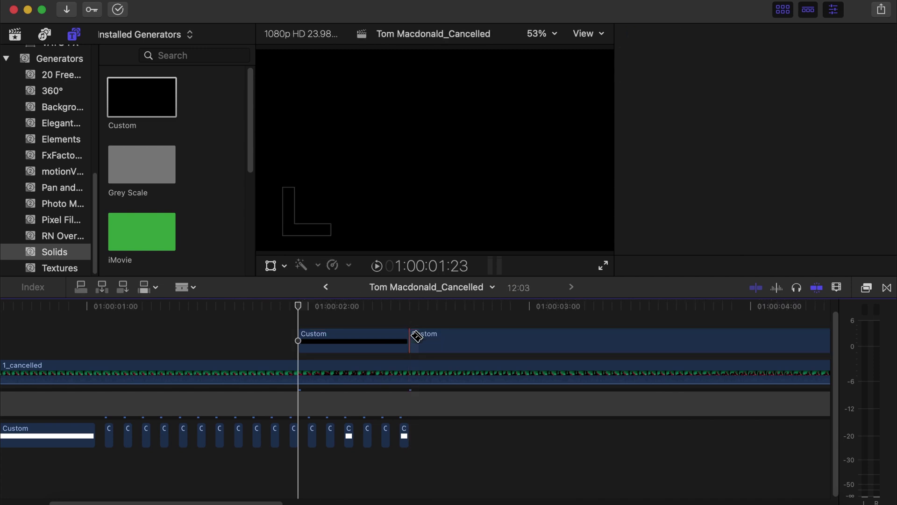
{"action": "key", "text": "a"}
{"action": "left_click", "coordinate": [423, 338]}
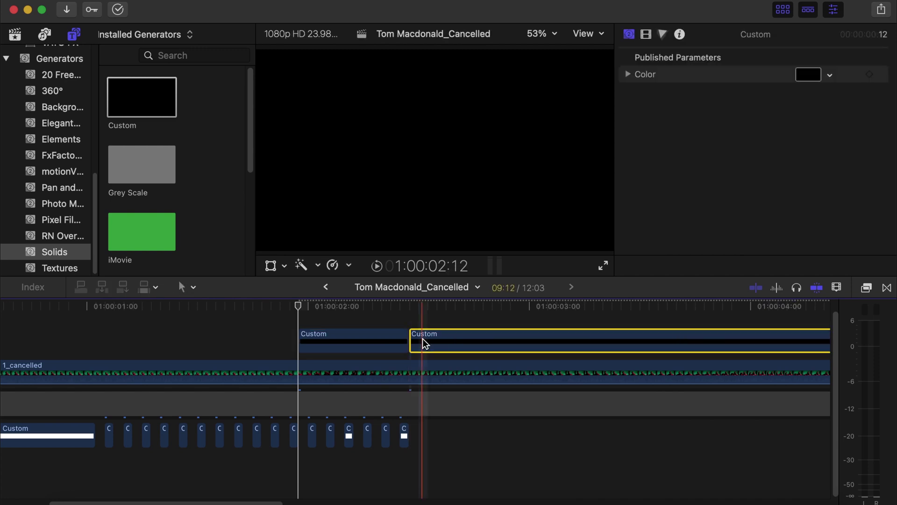
{"action": "key", "text": "Delete"}
Cut the 1_cancelled clip at the end of the shortened black solid and delete its remainder.
{"action": "key", "text": "b"}
{"action": "left_click", "coordinate": [410, 370]}
{"action": "key", "text": "a"}
{"action": "left_click", "coordinate": [435, 367]}
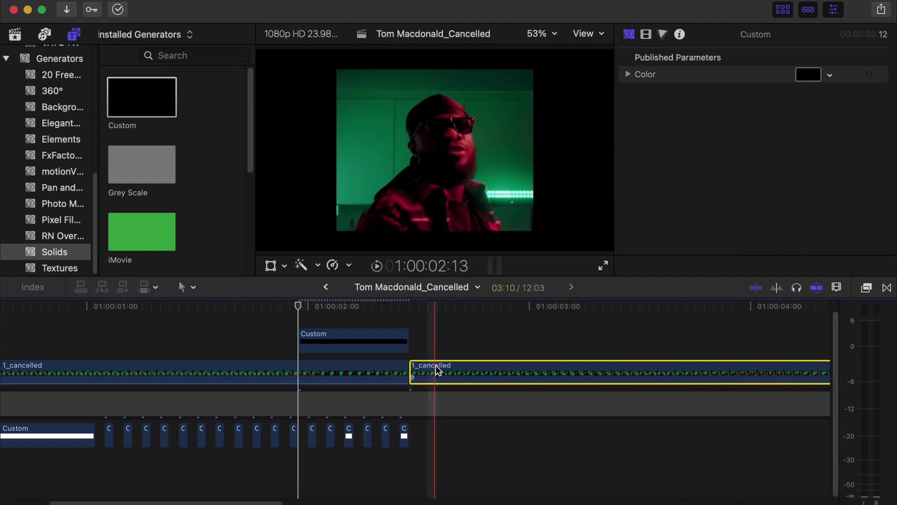
{"action": "key", "text": "Delete"}
Keyframe the black solid's opacity from 0% at 1:00:01:23 to 100% at 1:00:02:10.
{"action": "key", "text": "super+minus"}
{"action": "left_click", "coordinate": [270, 335]}
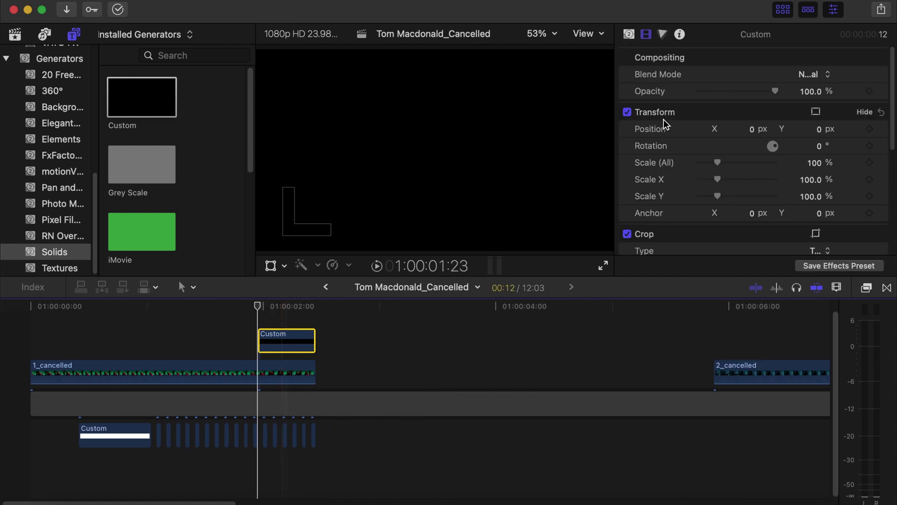
{"action": "left_click", "coordinate": [869, 92]}
{"action": "left_click_drag", "start_coordinate": [258, 304], "coordinate": [308, 303]}
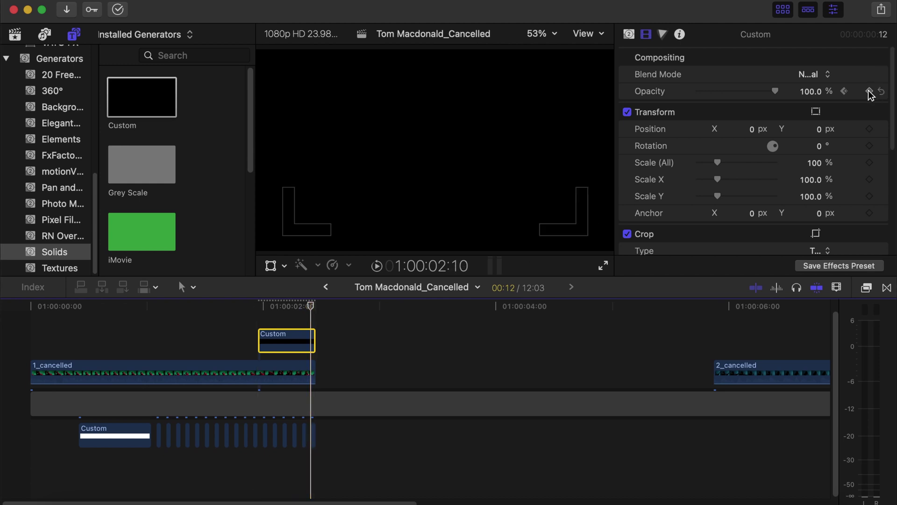
{"action": "left_click", "coordinate": [845, 90]}
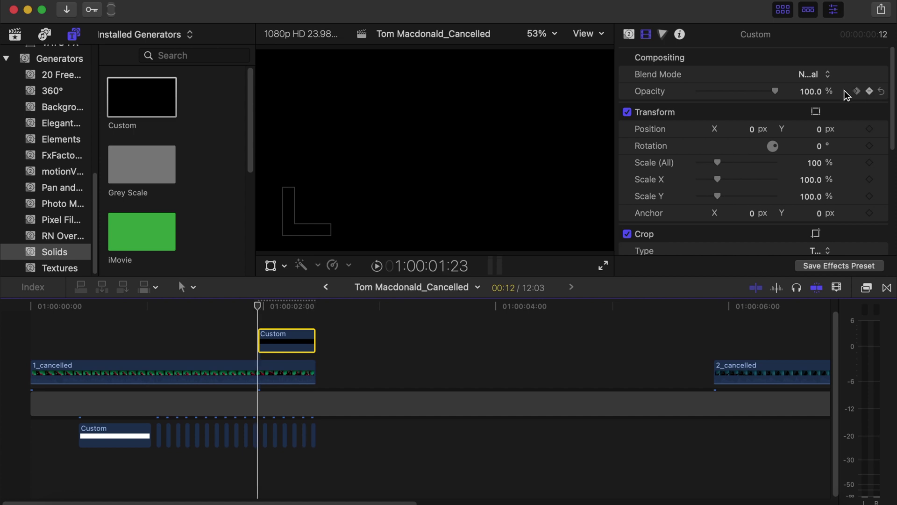
{"action": "left_click", "coordinate": [809, 92]}
{"action": "key", "text": "BackSpace"}
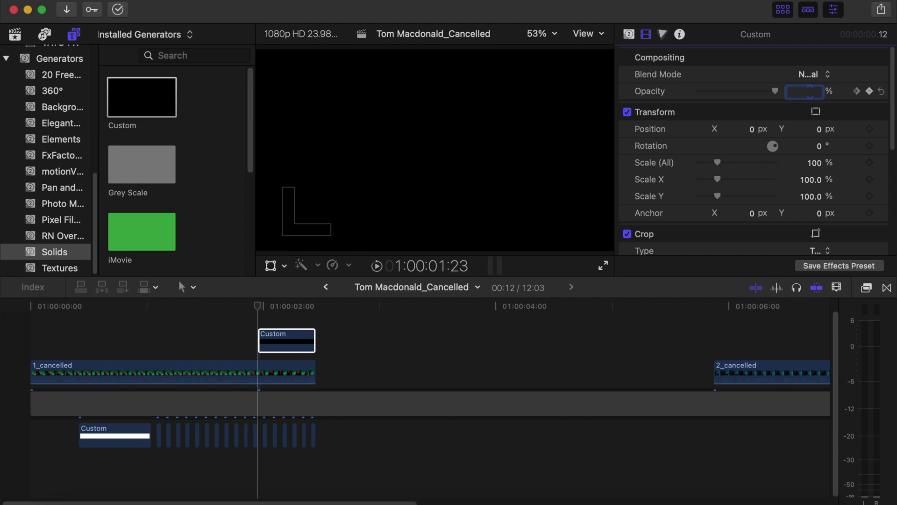
{"action": "type", "text": "0"}
{"action": "key", "text": "Return"}
{"action": "left_click", "coordinate": [256, 307]}
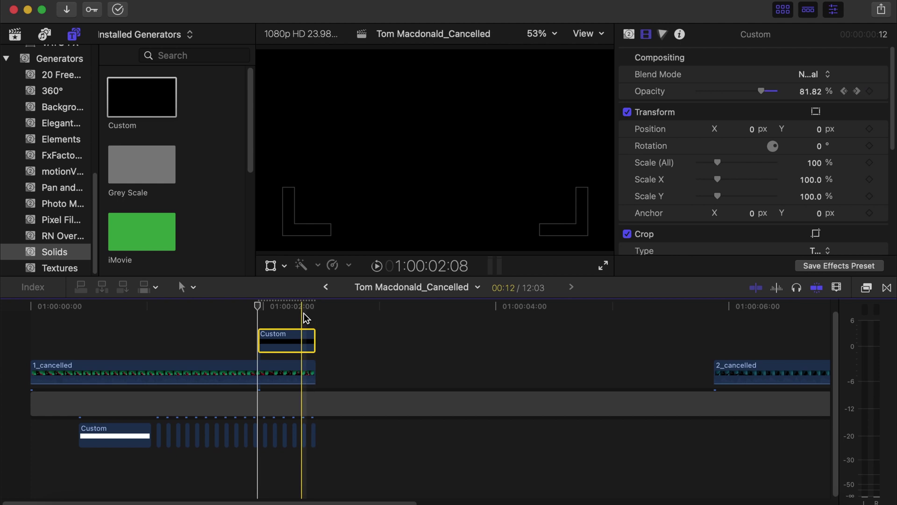
Move 2_cancelled directly behind 1_cancelled and paste the scale, crop and volume attributes of 1_cancelled onto it.
{"action": "left_click", "coordinate": [753, 373]}
{"action": "left_click_drag", "start_coordinate": [346, 369], "coordinate": [362, 369]}
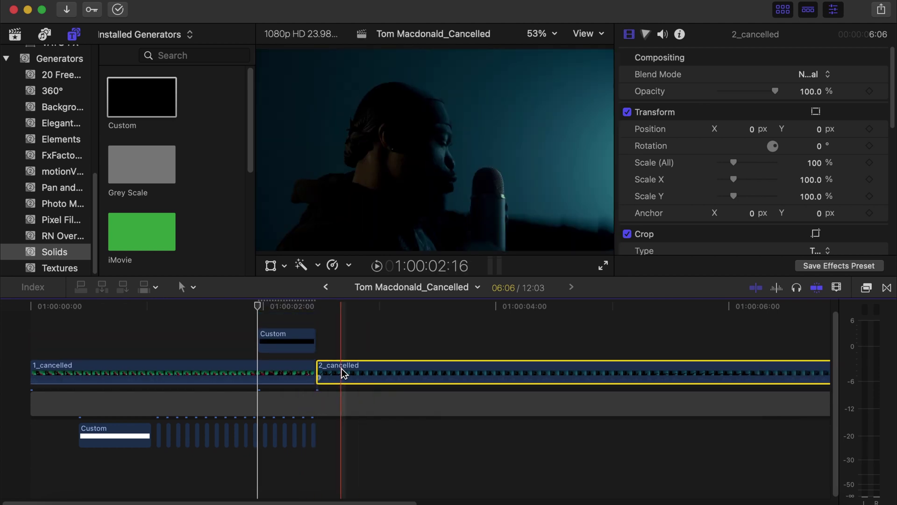
{"action": "left_click", "coordinate": [289, 374]}
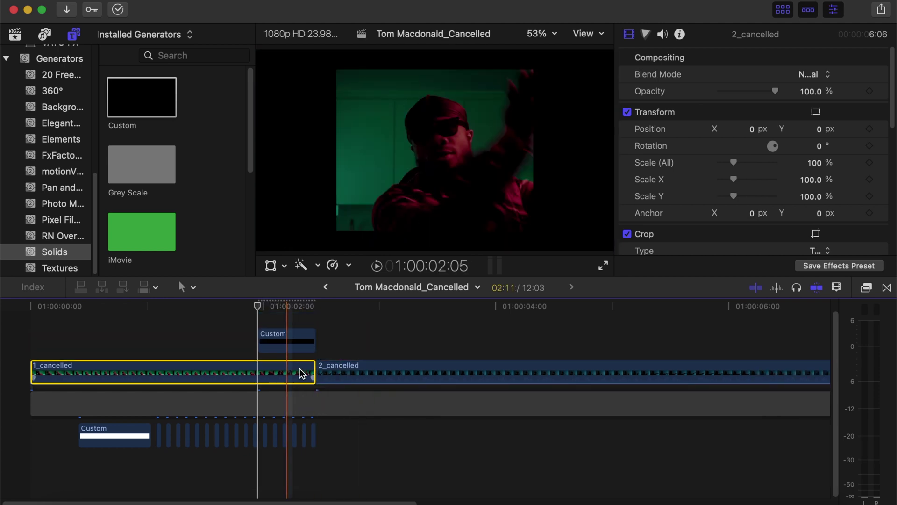
{"action": "left_click", "coordinate": [351, 374]}
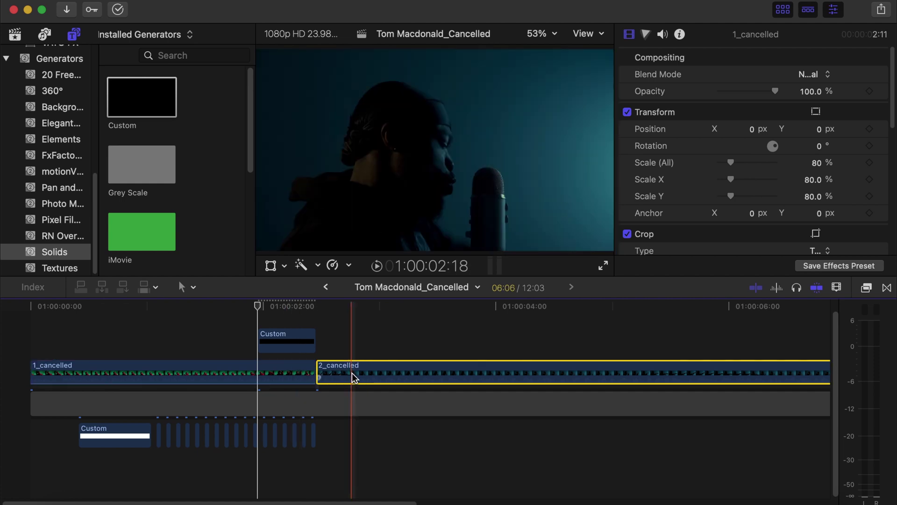
{"action": "key", "text": "super+shift+v"}
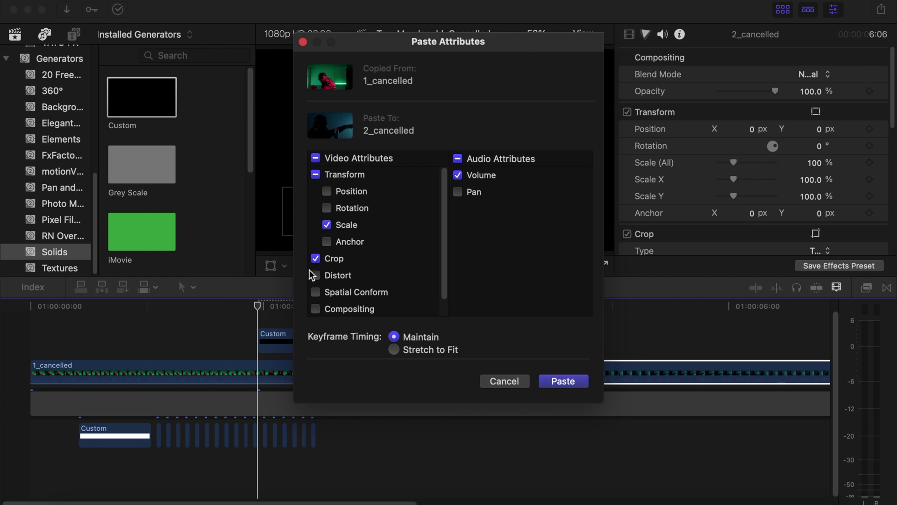
{"action": "left_click", "coordinate": [549, 381]}
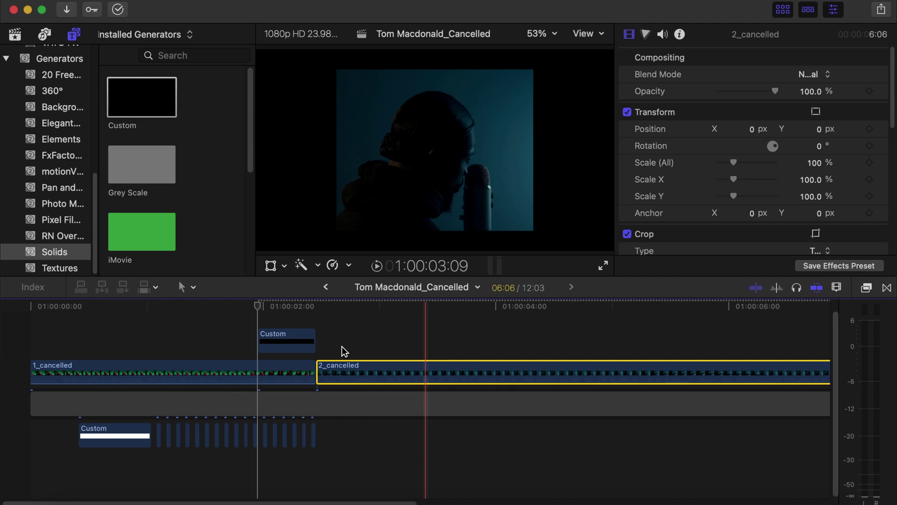
Play back the sequence twice from the start to check the flash, the fade to black and the cut to 2_cancelled.
{"action": "left_click", "coordinate": [2, 348]}
{"action": "key", "text": "super+equal"}
{"action": "key", "text": "space"}
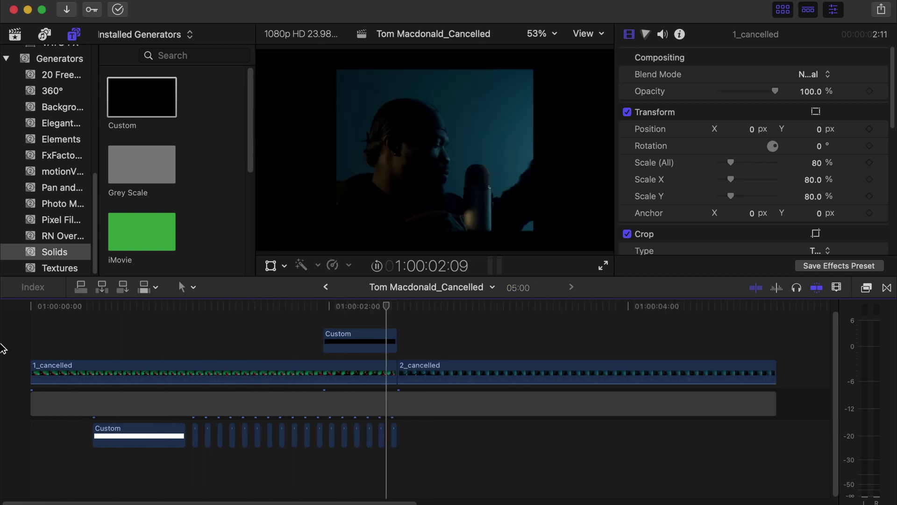
{"action": "key", "text": "space"}
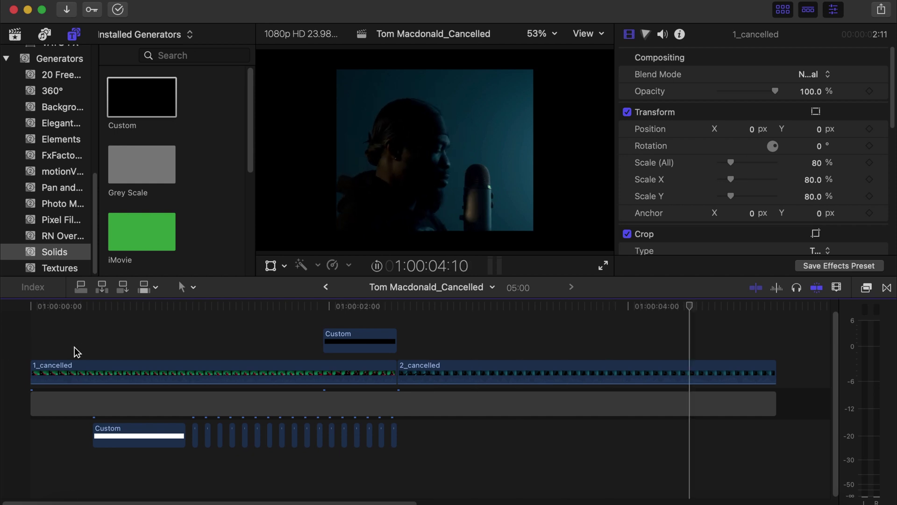
{"action": "key", "text": "Home"}
{"action": "key", "text": "space"}
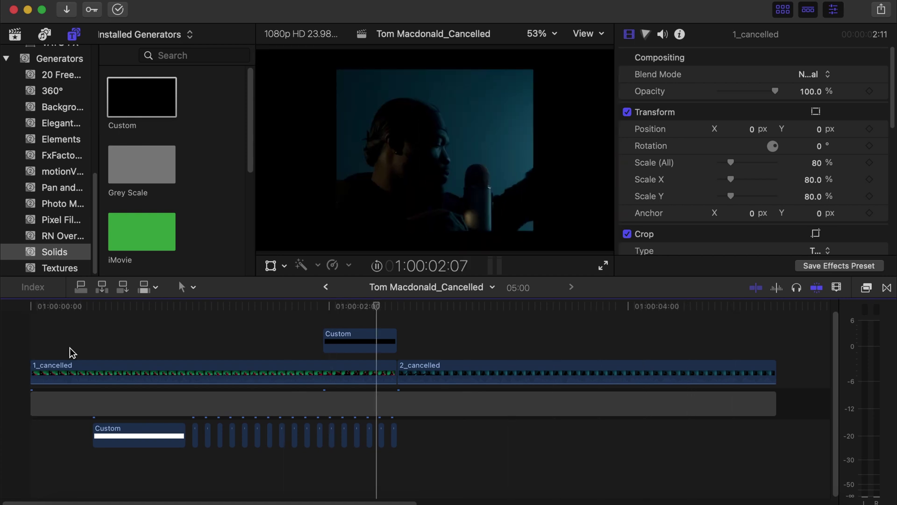
{"action": "key", "text": "space"}
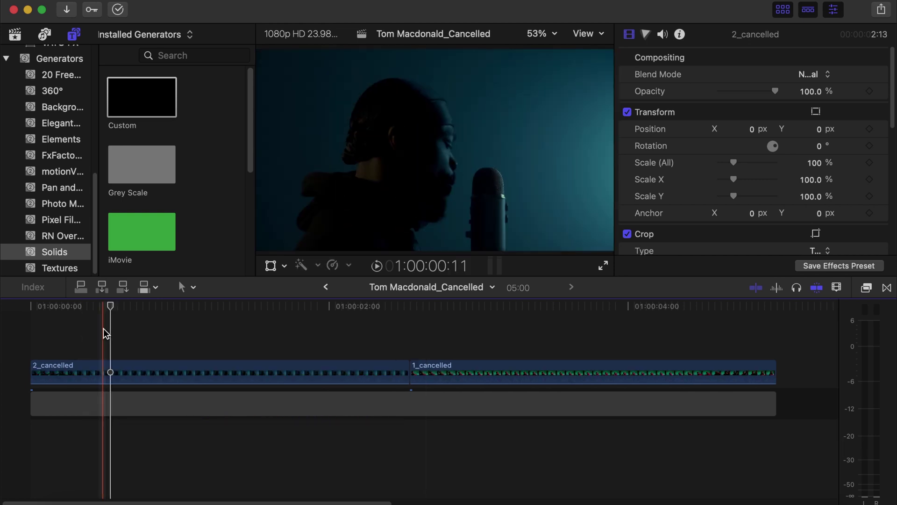
Set the overall scale of the opening 2_cancelled clip to 60%.
{"action": "left_click", "coordinate": [113, 374]}
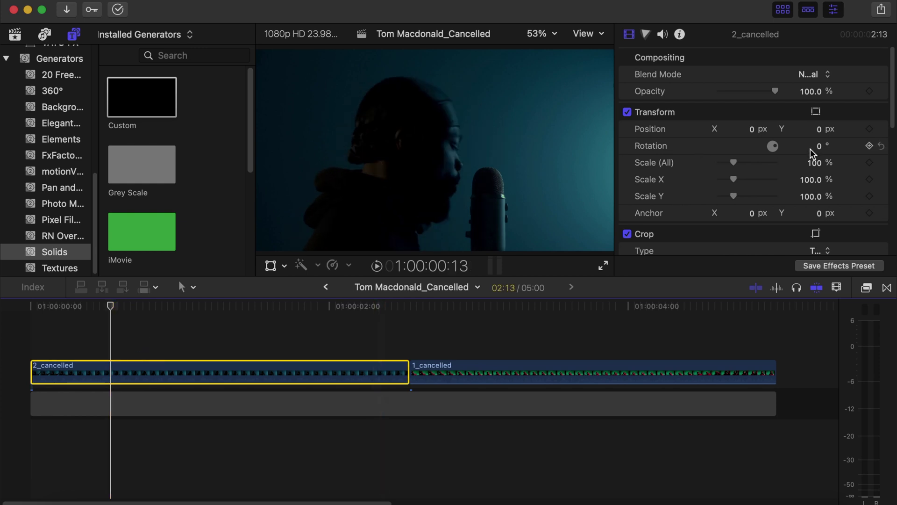
{"action": "left_click", "coordinate": [813, 162]}
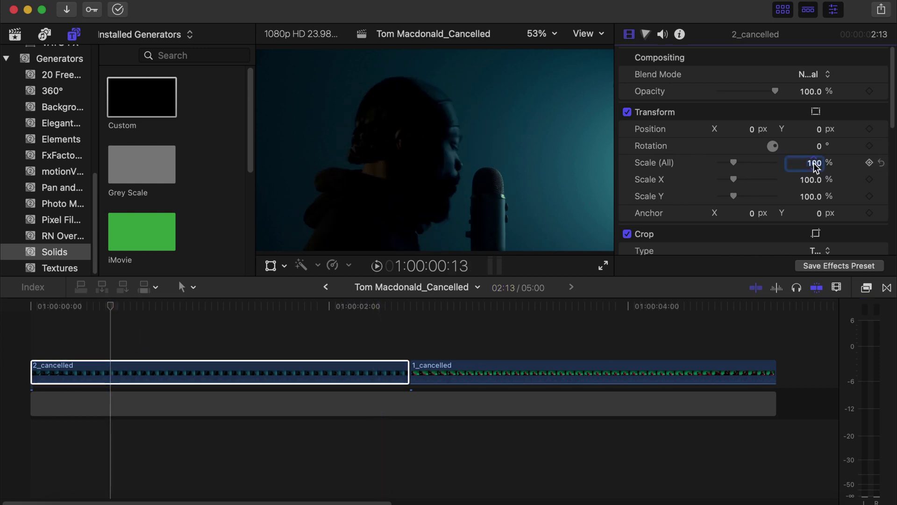
{"action": "key", "text": "BackSpace"}
{"action": "type", "text": "60"}
{"action": "key", "text": "Return"}
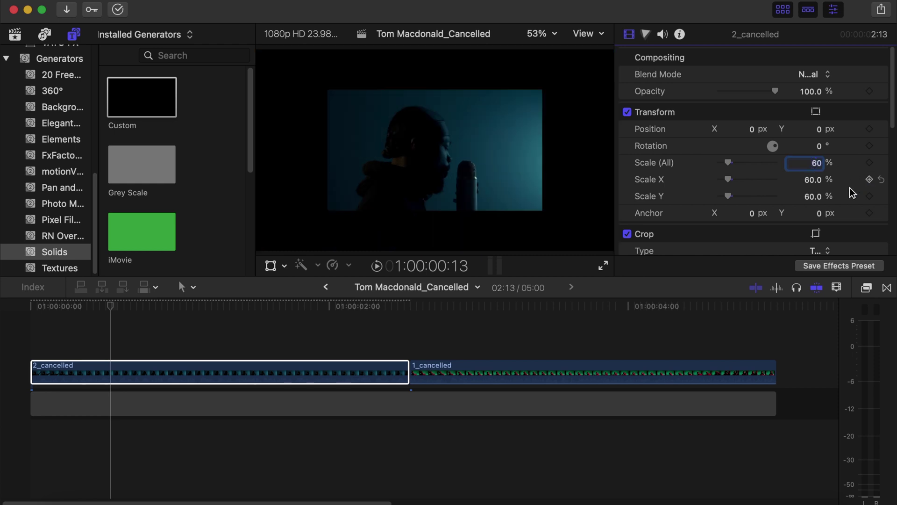
Crop the 2_cancelled clip by 600 px on both its left and right sides.
{"action": "scroll", "coordinate": [849, 187], "scroll_direction": "down", "scroll_amount": 5}
{"action": "left_click", "coordinate": [819, 173]}
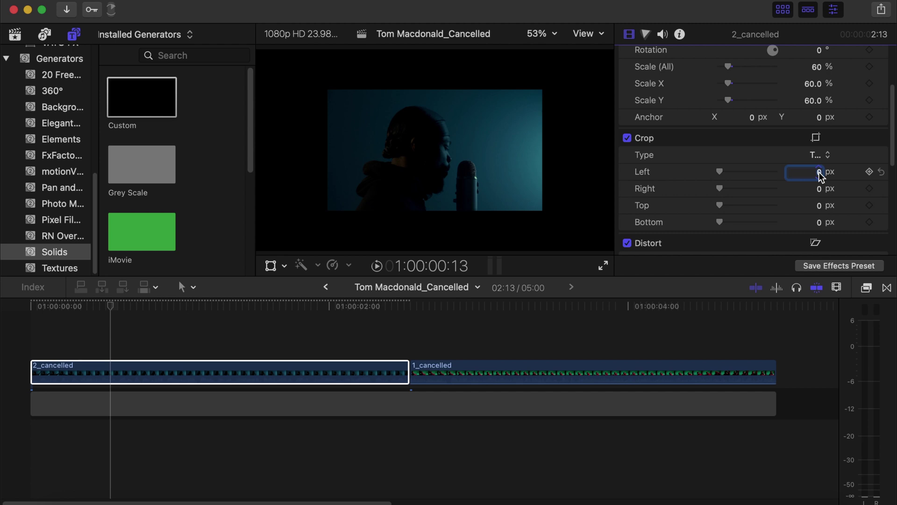
{"action": "key", "text": "BackSpace"}
{"action": "type", "text": "600"}
{"action": "left_click", "coordinate": [820, 190]}
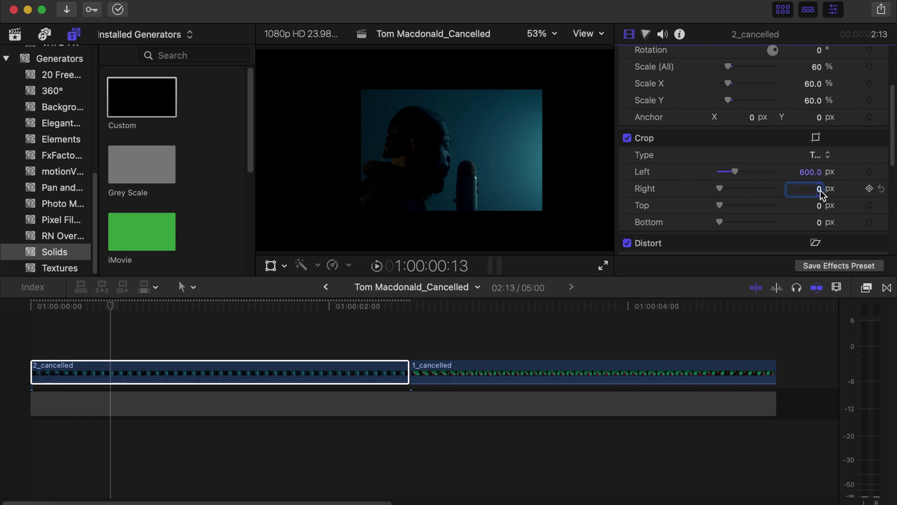
{"action": "key", "text": "BackSpace"}
{"action": "type", "text": "600"}
{"action": "key", "text": "Return"}
Add a Custom solid beneath the clips, starting at the beginning of the timeline.
{"action": "left_click", "coordinate": [55, 252]}
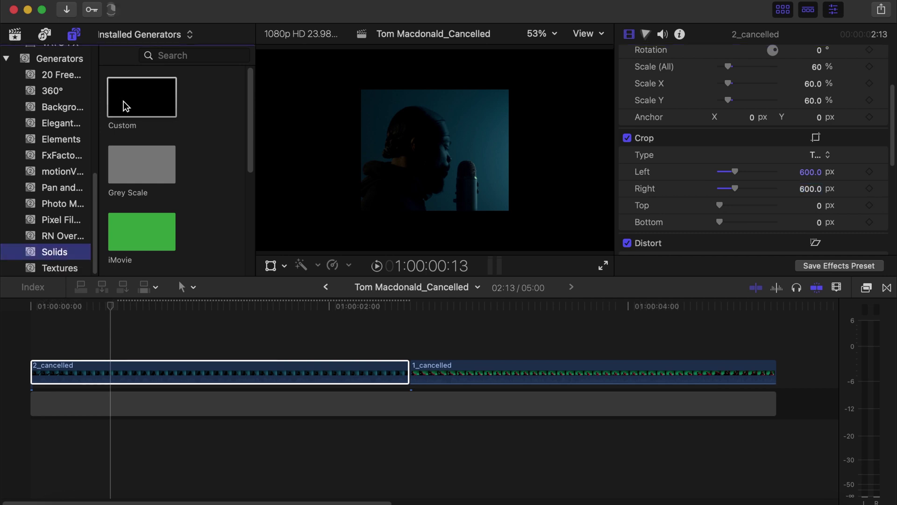
{"action": "left_click", "coordinate": [137, 103]}
{"action": "left_click_drag", "start_coordinate": [85, 391], "coordinate": [26, 440]}
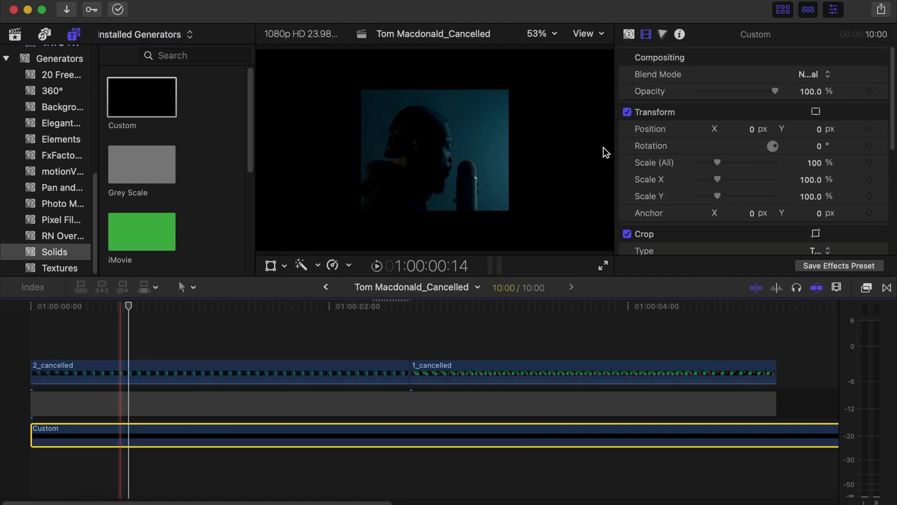
Change the Custom solid's color to bright red and trim its end to the end of 1_cancelled at 1:00:05:00.
{"action": "left_click", "coordinate": [630, 34]}
{"action": "left_click", "coordinate": [808, 75]}
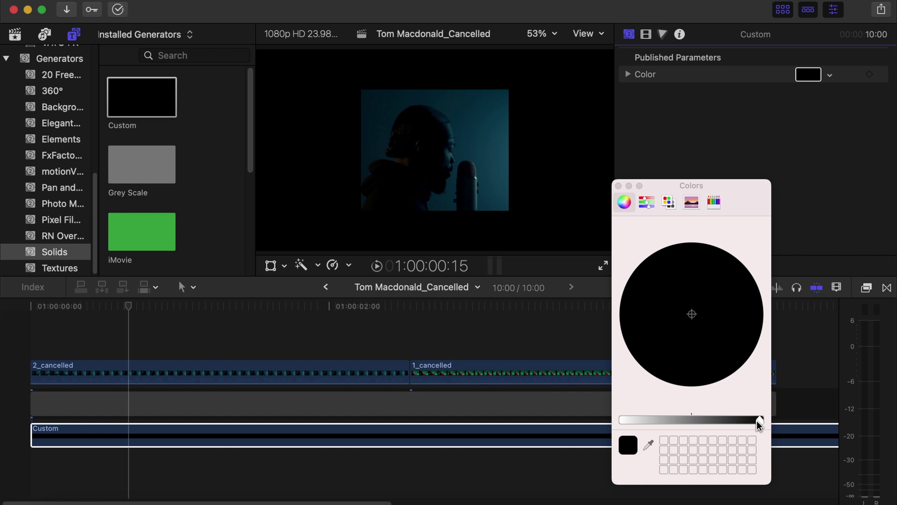
{"action": "left_click_drag", "start_coordinate": [762, 420], "coordinate": [623, 423]}
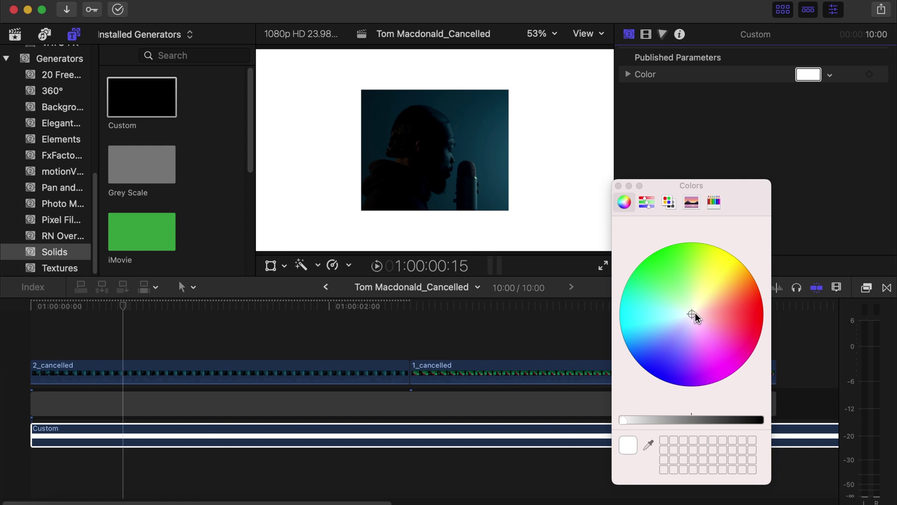
{"action": "left_click_drag", "start_coordinate": [692, 315], "coordinate": [721, 270]}
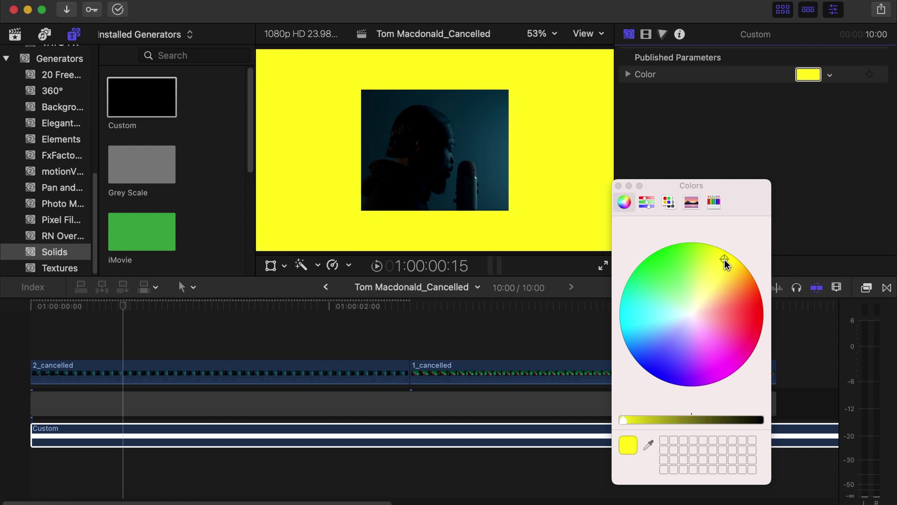
{"action": "left_click_drag", "start_coordinate": [725, 260], "coordinate": [755, 317]}
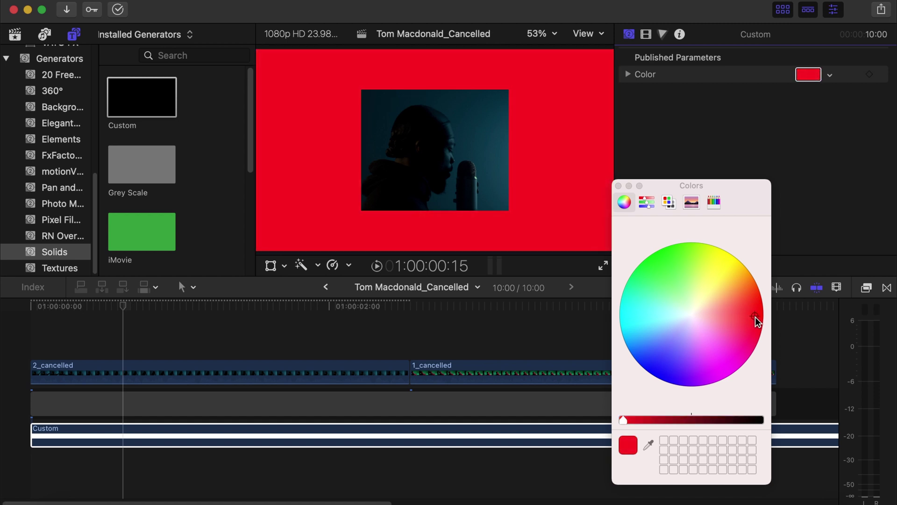
{"action": "left_click", "coordinate": [797, 426]}
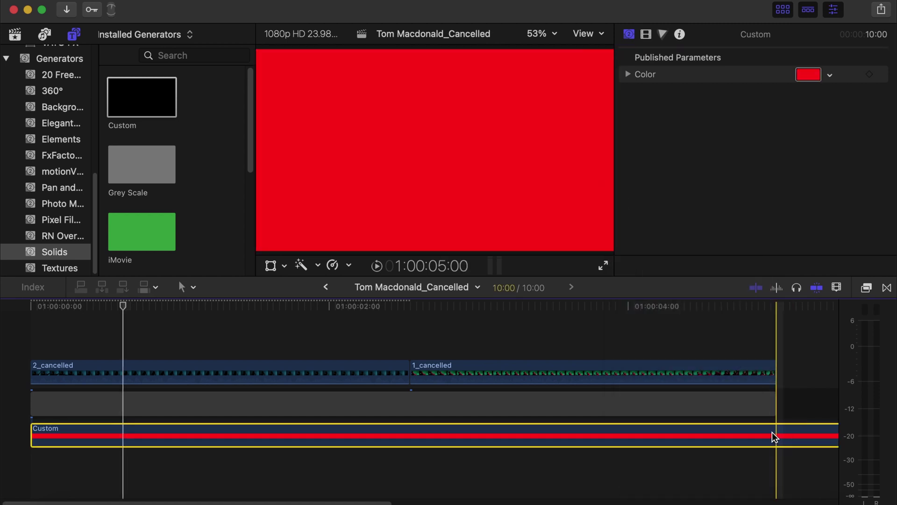
{"action": "key", "text": "alt+]"}
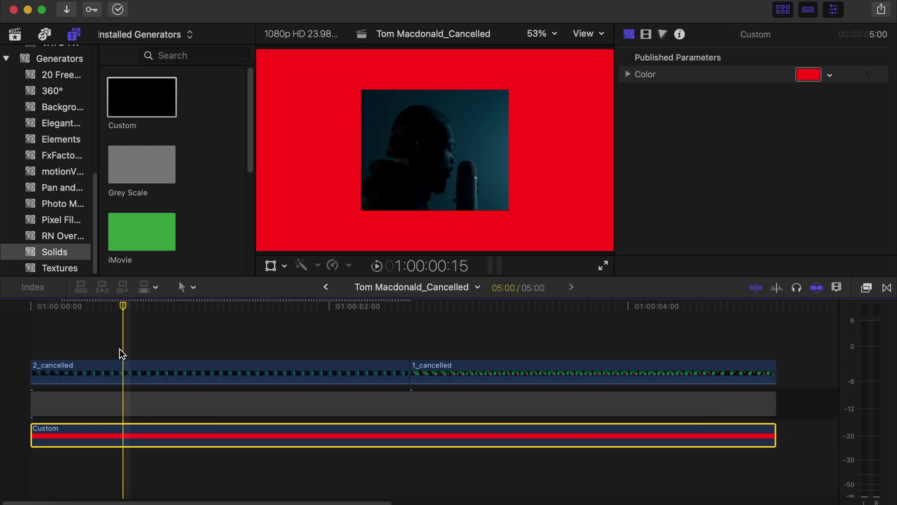
Copy the attributes of 2_cancelled and paste its scale, crop and volume onto 1_cancelled.
{"action": "left_click", "coordinate": [274, 366]}
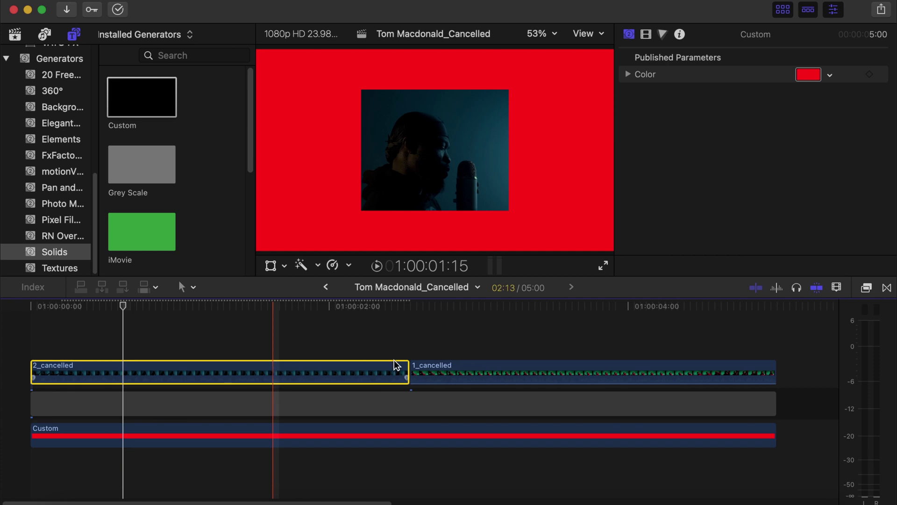
{"action": "left_click", "coordinate": [472, 368]}
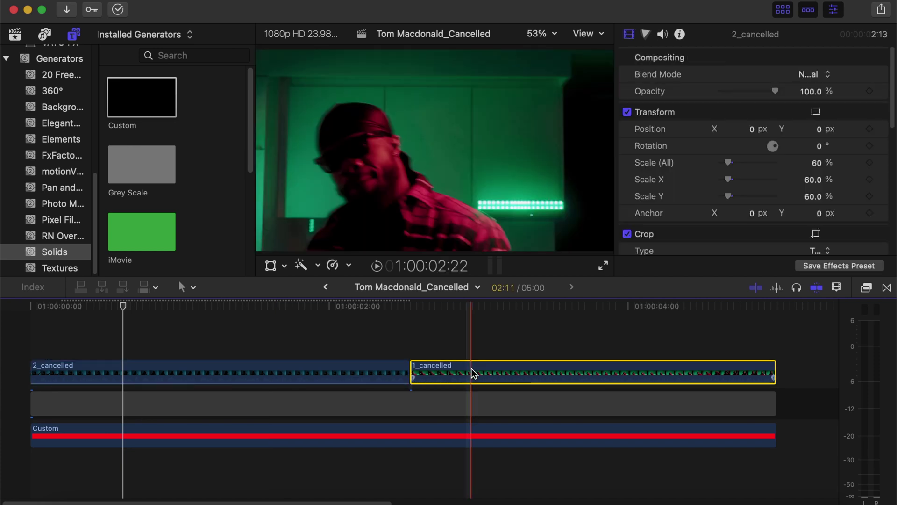
{"action": "key", "text": "super+shift+v"}
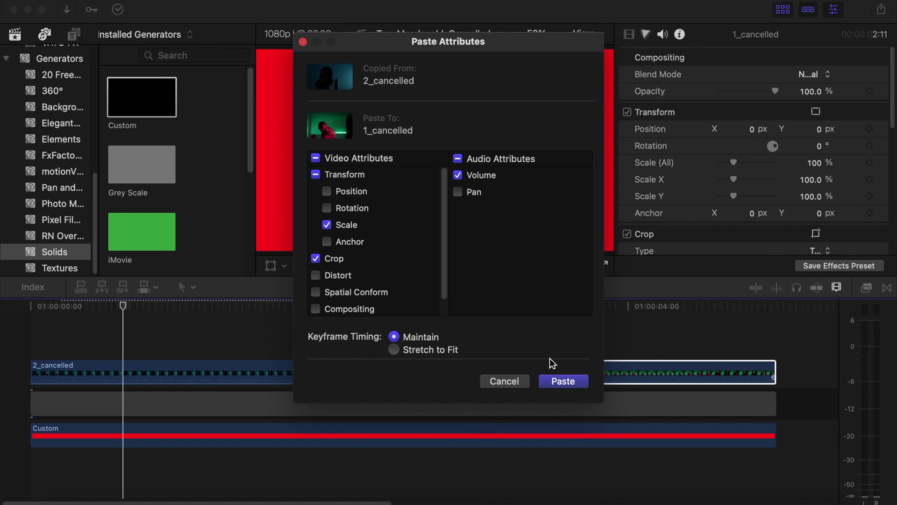
{"action": "left_click", "coordinate": [563, 387]}
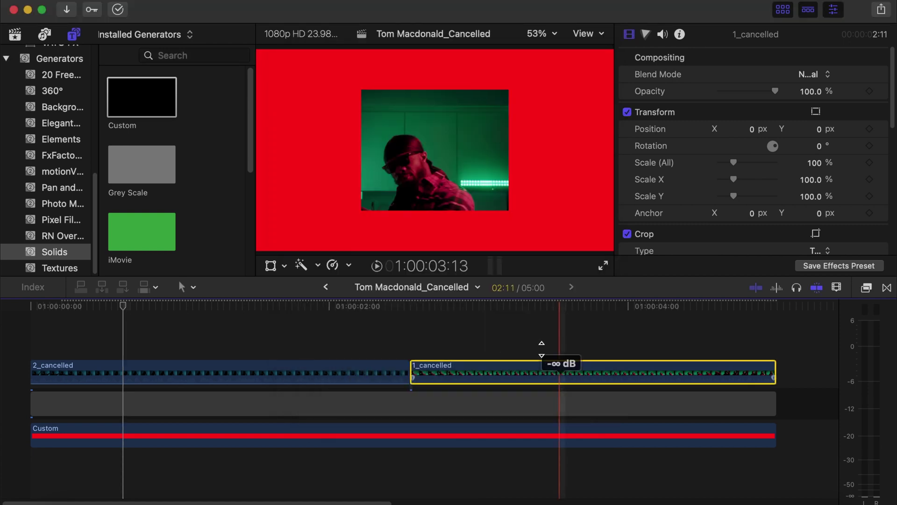
{"action": "left_click", "coordinate": [109, 347]}
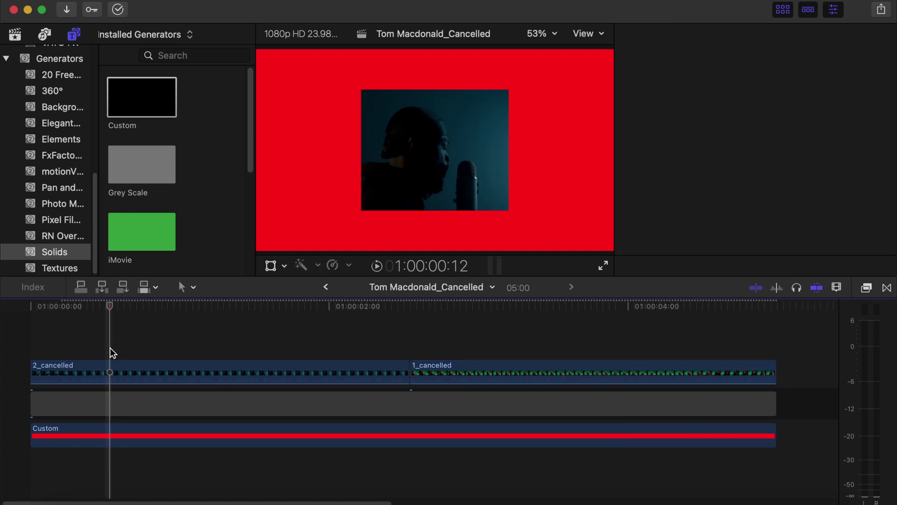
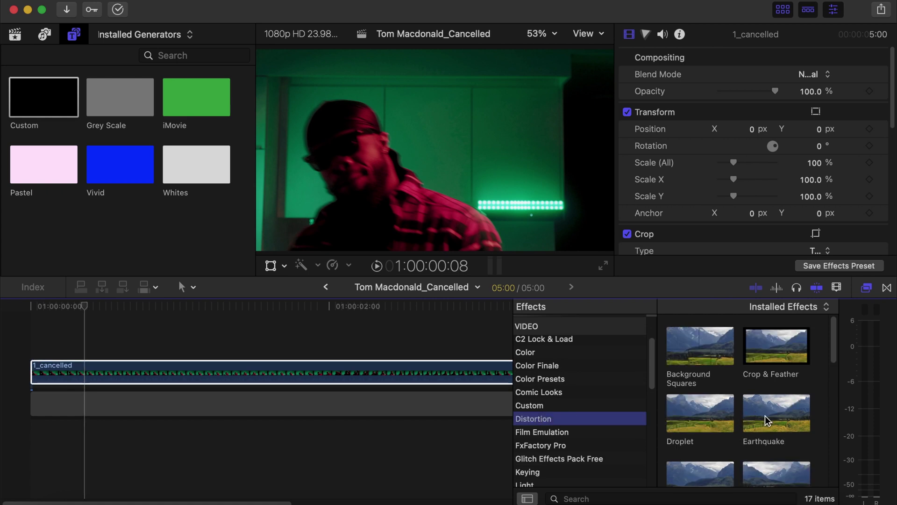
Apply the Earthquake distortion effect to the 1_cancelled clip and close the effects browser.
{"action": "left_click", "coordinate": [765, 415]}
{"action": "left_click_drag", "start_coordinate": [766, 414], "coordinate": [321, 366]}
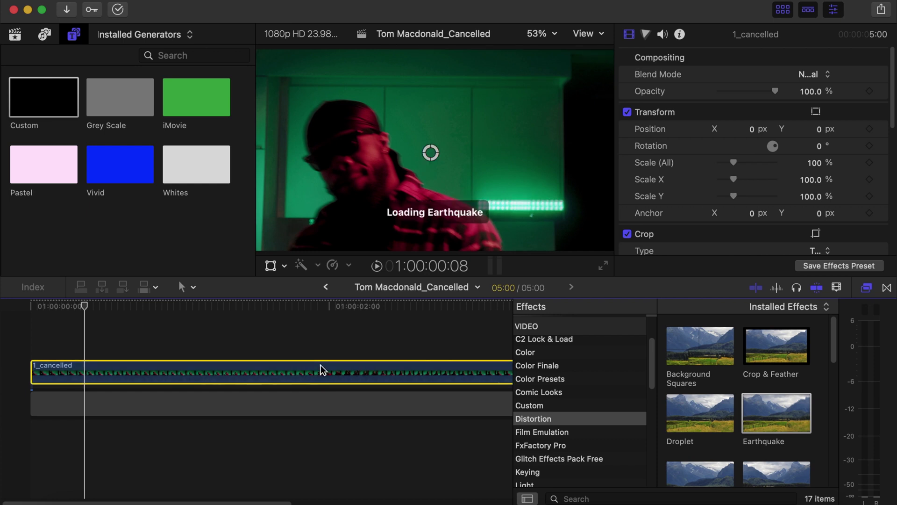
{"action": "left_click", "coordinate": [866, 287]}
Add keyframes for the Earthquake effect's Amount, Layers and Epicenter at the clip's start and at 1:00:00:10.
{"action": "left_click", "coordinate": [29, 303]}
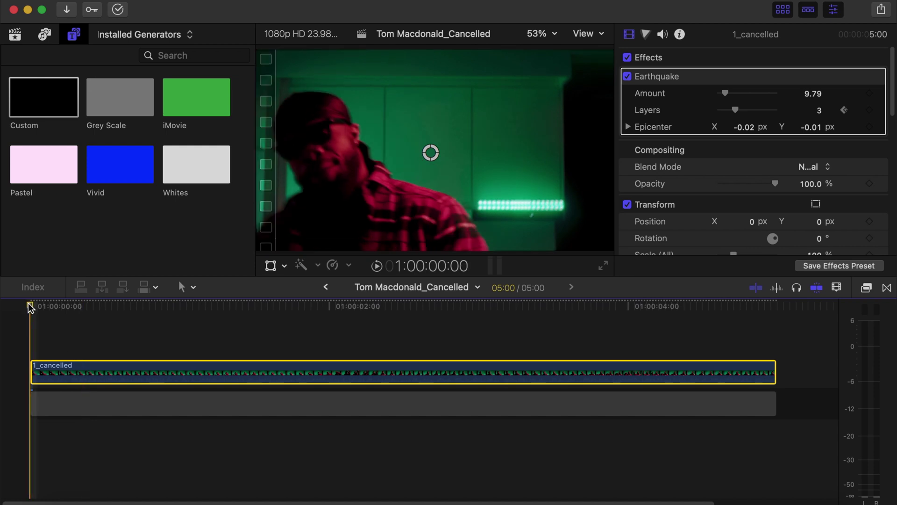
{"action": "left_click", "coordinate": [870, 94]}
{"action": "left_click", "coordinate": [870, 111]}
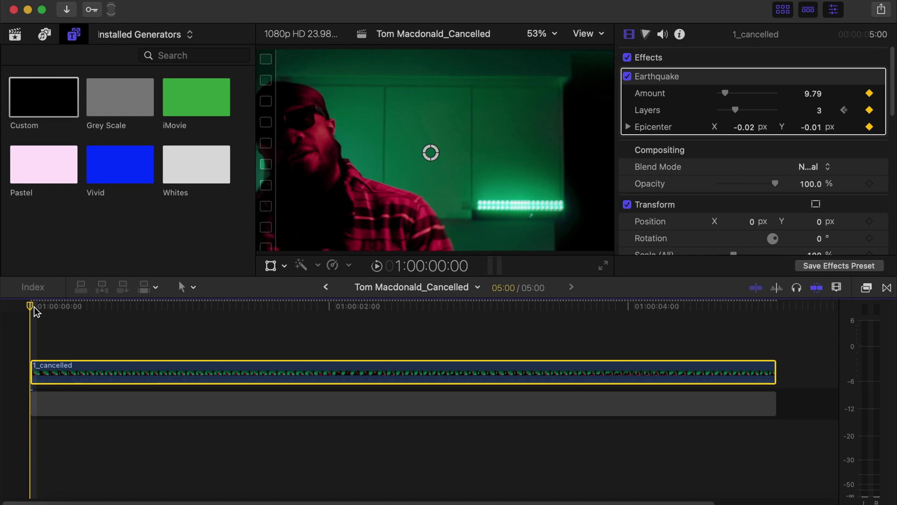
{"action": "key", "text": "shift+Right"}
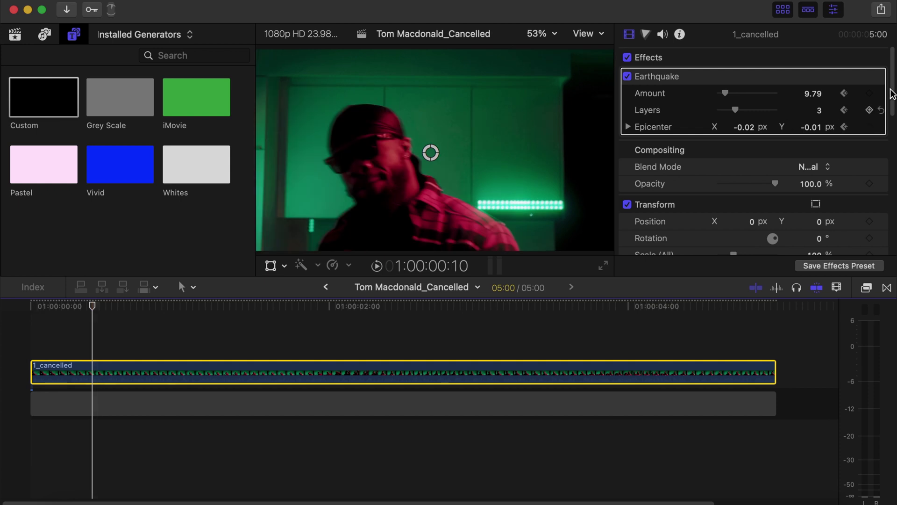
{"action": "left_click", "coordinate": [869, 93]}
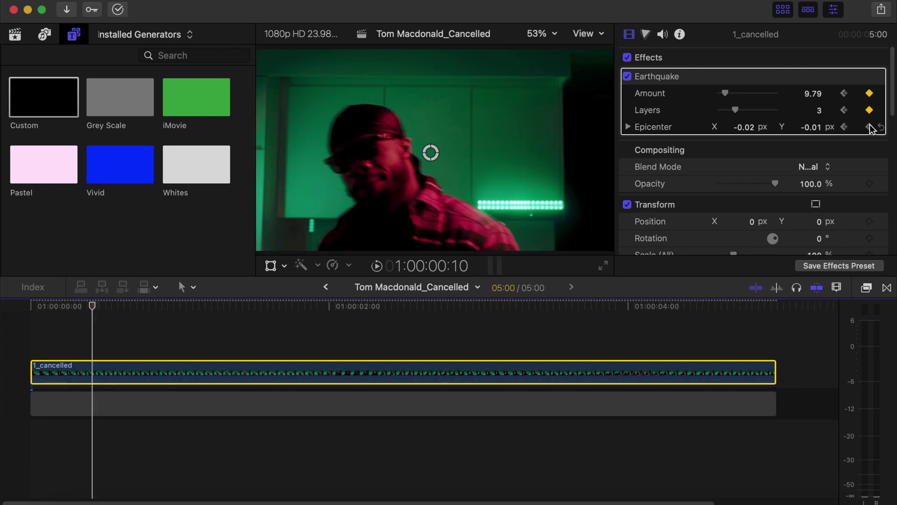
{"action": "left_click", "coordinate": [869, 127]}
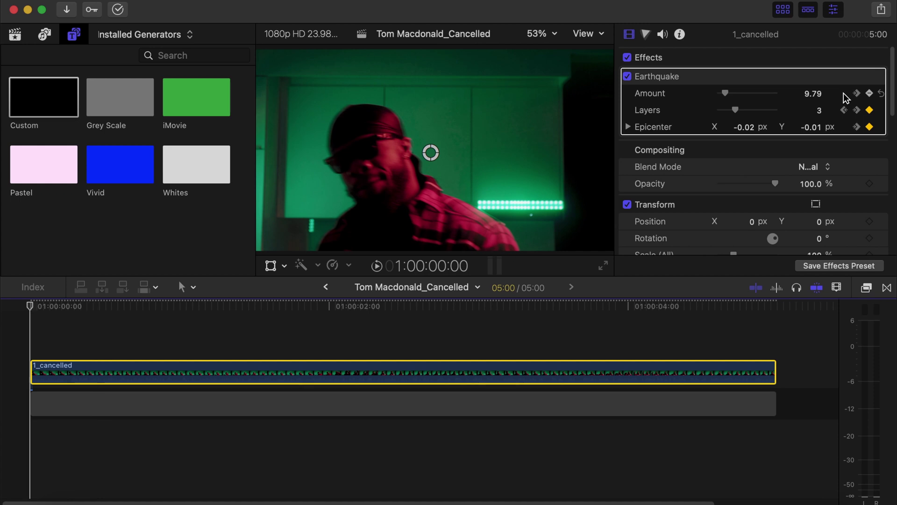
Set the Earthquake Amount to 0 and Layers to 1 at the keyframe on the clip's first frame.
{"action": "key", "text": "shift+Left"}
{"action": "left_click", "coordinate": [815, 94]}
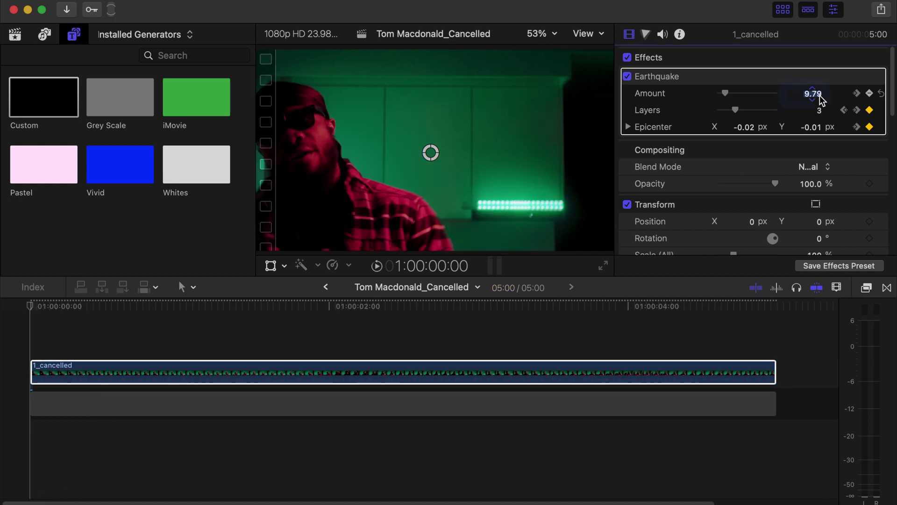
{"action": "key", "text": "BackSpace"}
{"action": "type", "text": "0"}
{"action": "key", "text": "Return"}
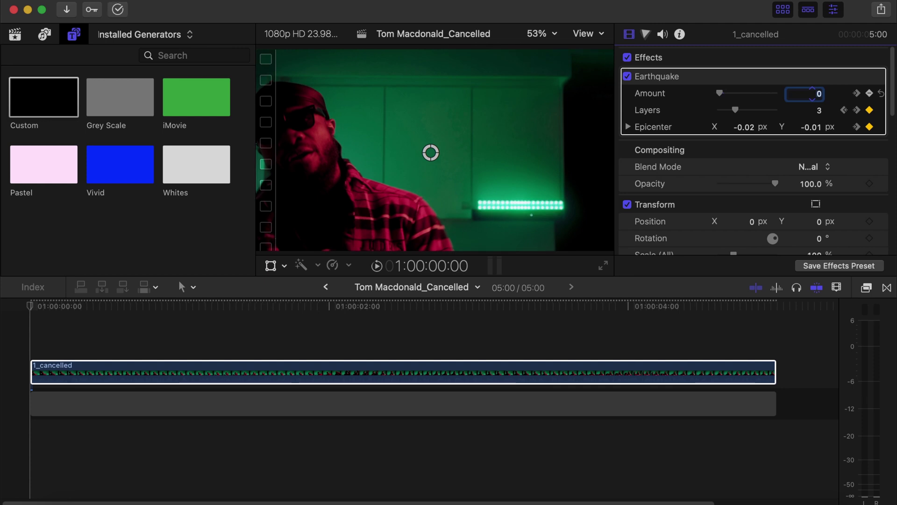
{"action": "left_click", "coordinate": [818, 110]}
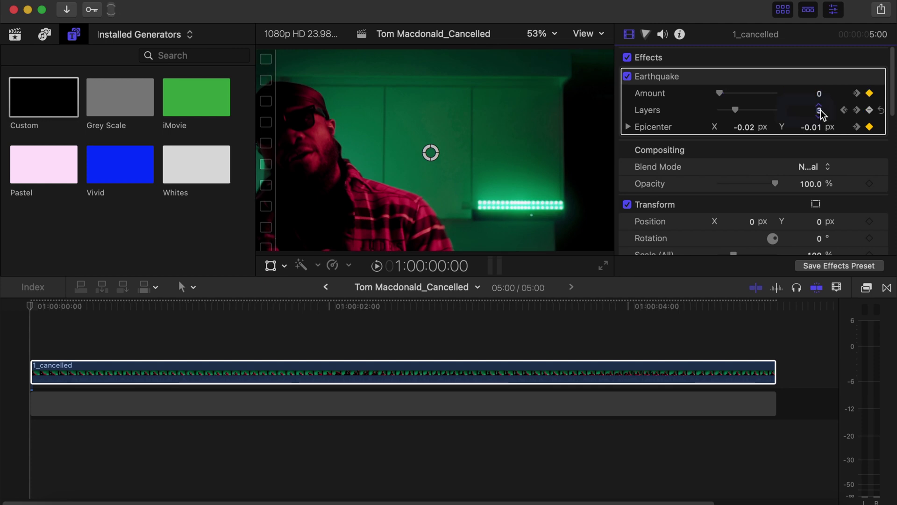
{"action": "type", "text": "1"}
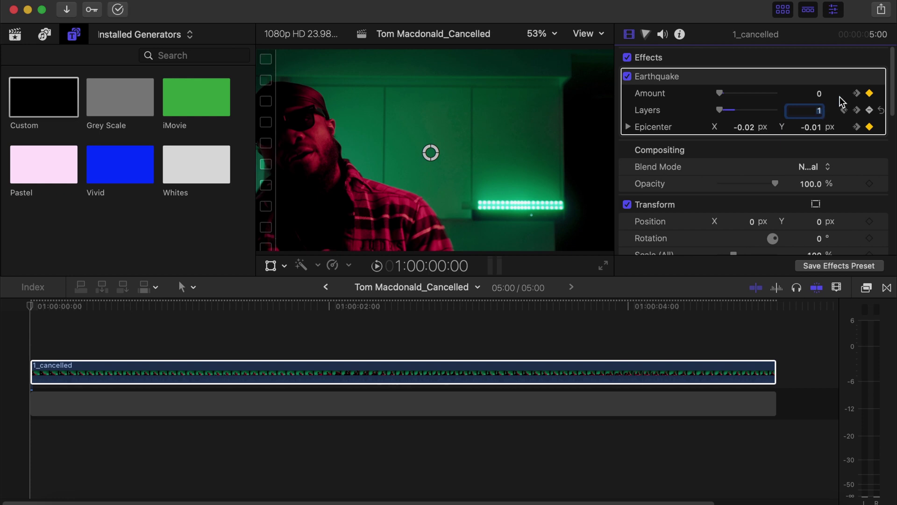
Raise the Earthquake Amount to 52.38 at the 1:00:00:10 keyframe and play the clip back from the start.
{"action": "left_click", "coordinate": [857, 93]}
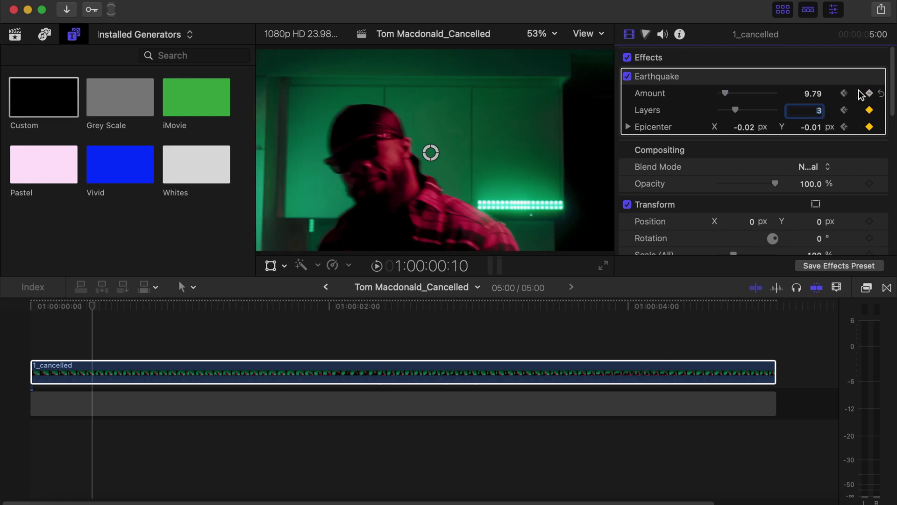
{"action": "left_click", "coordinate": [813, 93]}
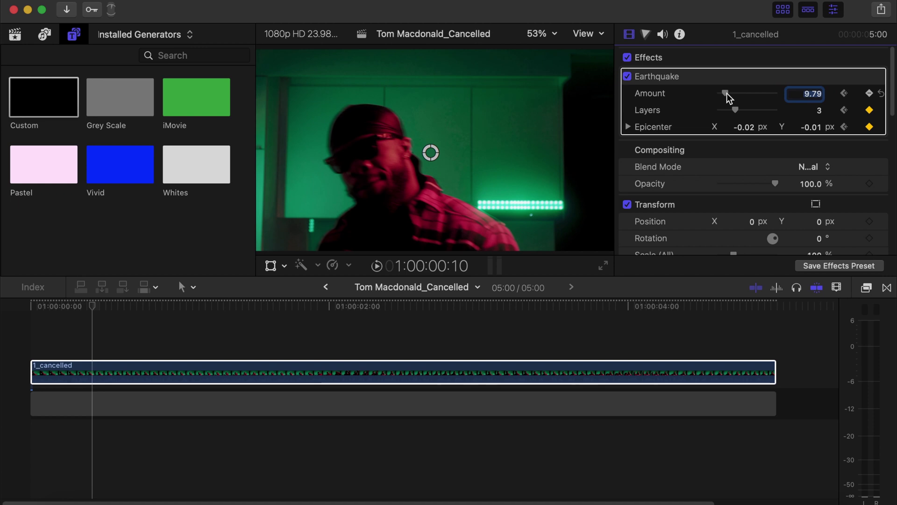
{"action": "left_click_drag", "start_coordinate": [730, 93], "coordinate": [750, 93]}
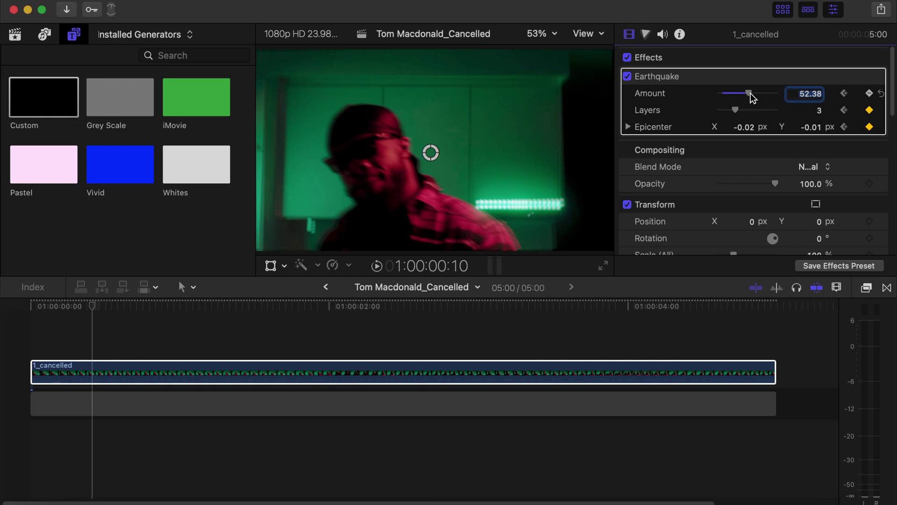
{"action": "left_click", "coordinate": [5, 372]}
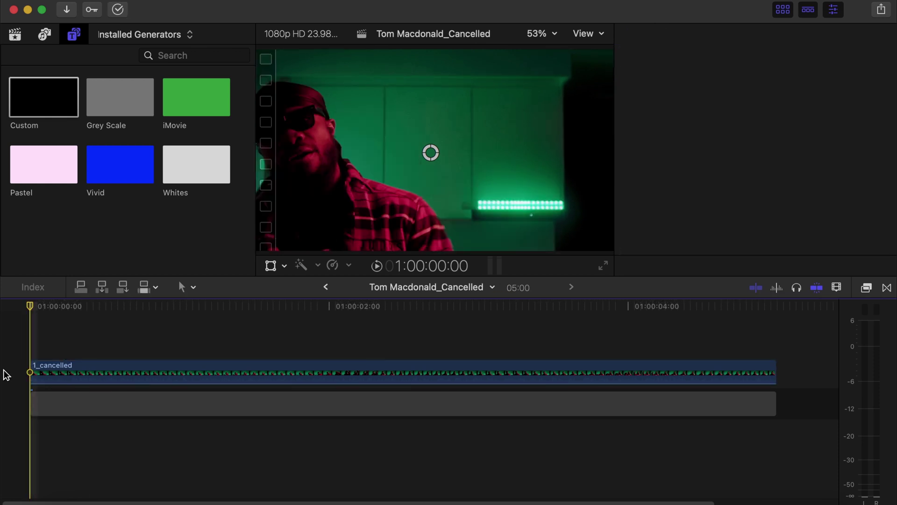
{"action": "key", "text": "space"}
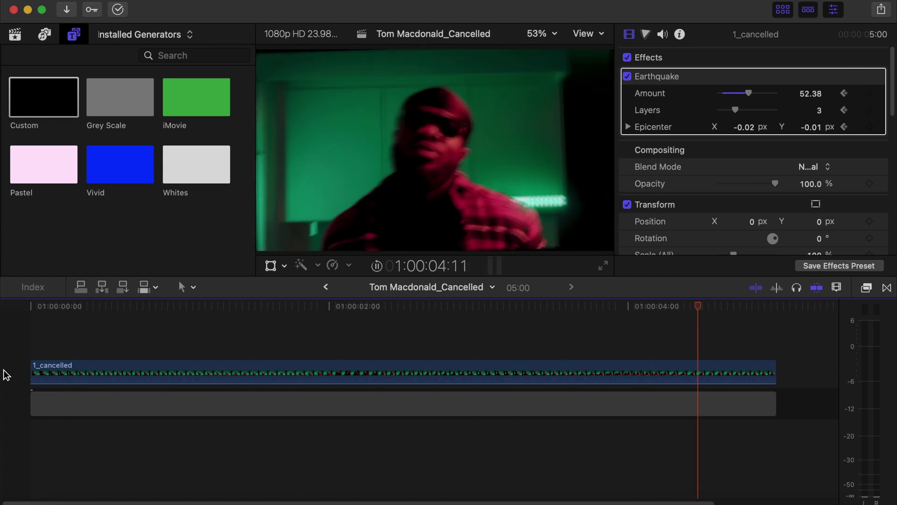
{"action": "left_click", "coordinate": [6, 373]}
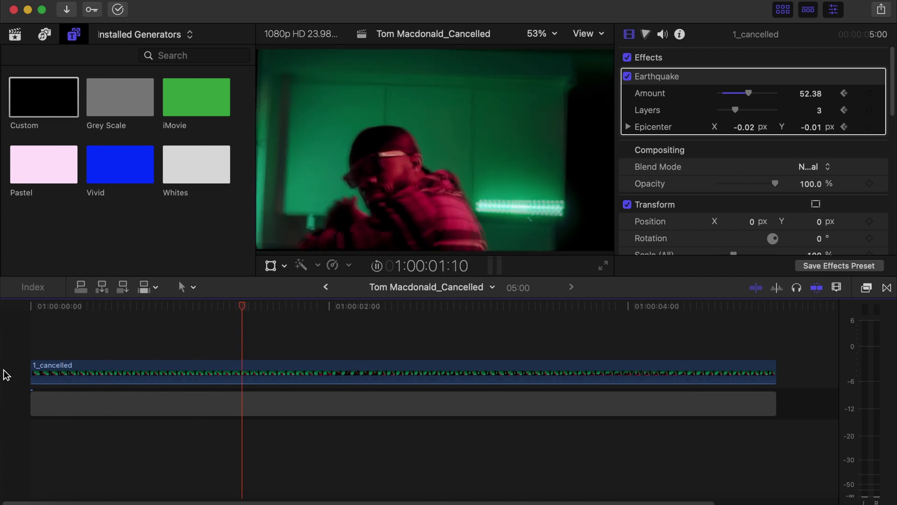